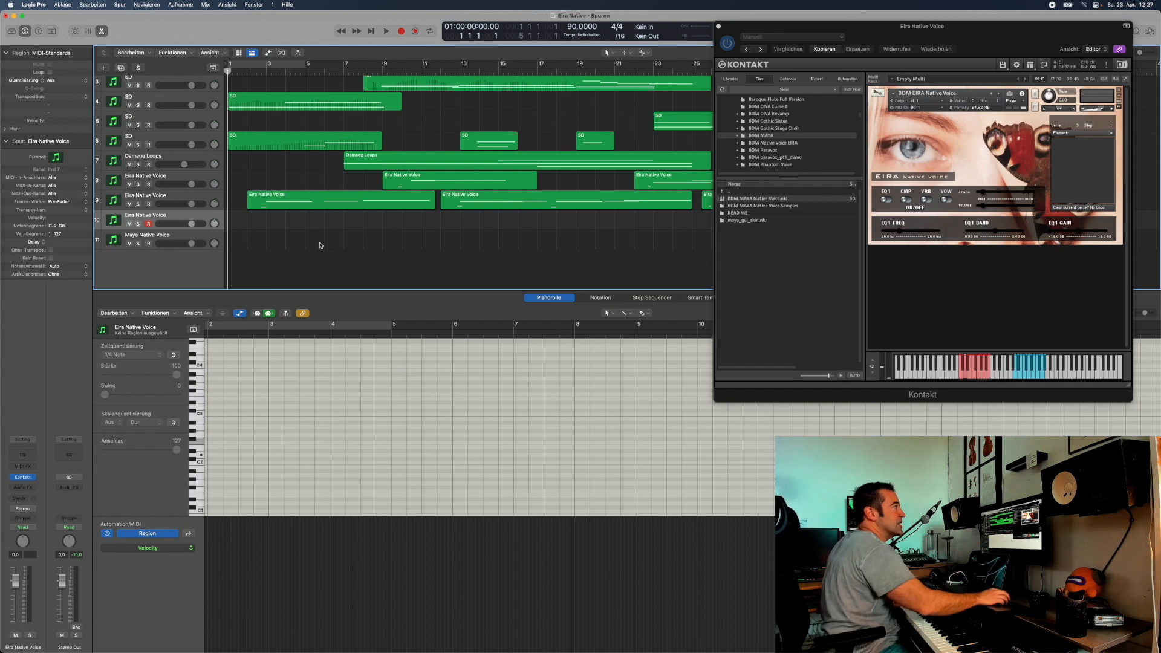
# - Build a three-element phrase for the Eira Native Voice on track 10, starting with a C4 and a D4 element
pyautogui.click(1082, 136)
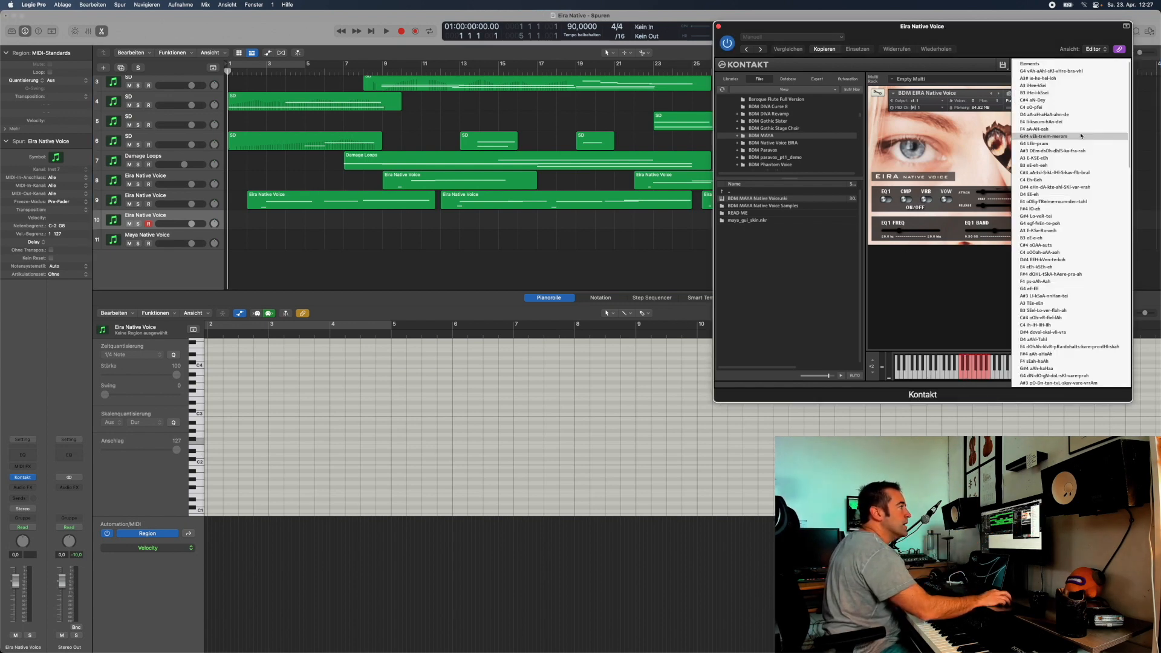
pyautogui.click(1056, 107)
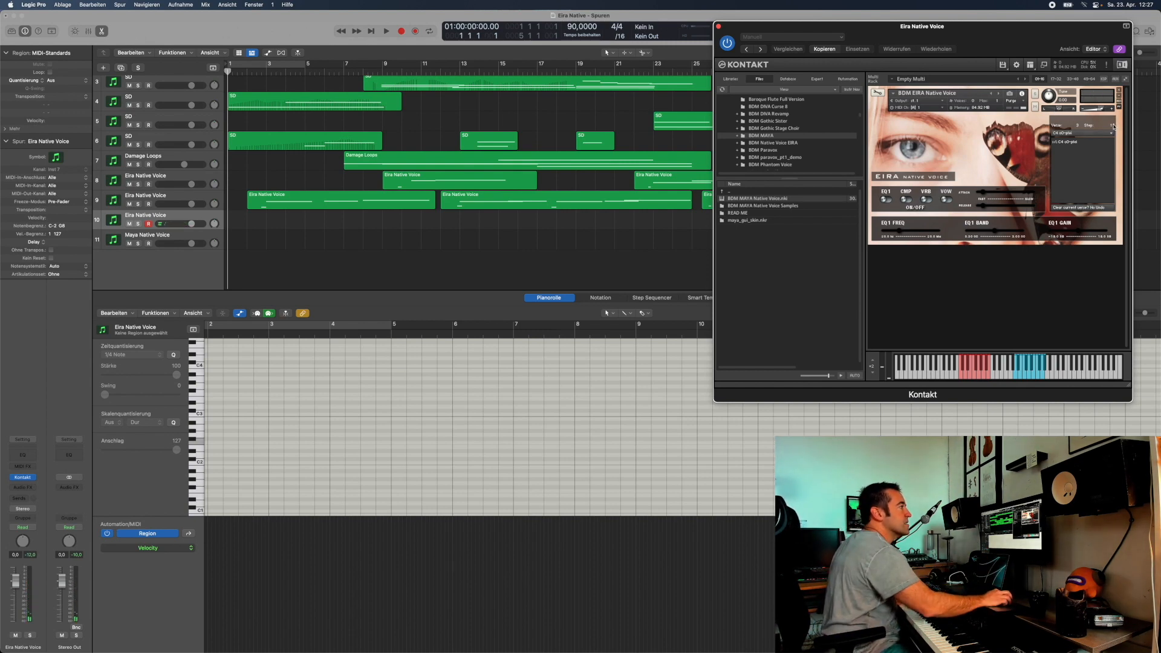
pyautogui.click(1095, 134)
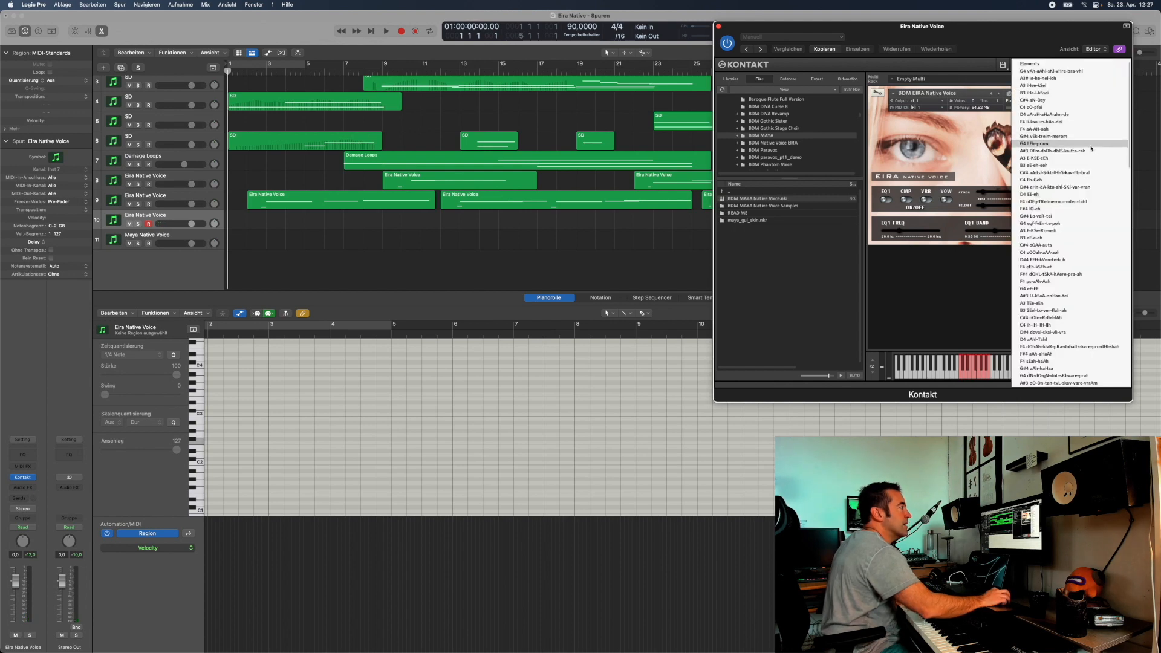
pyautogui.click(1076, 195)
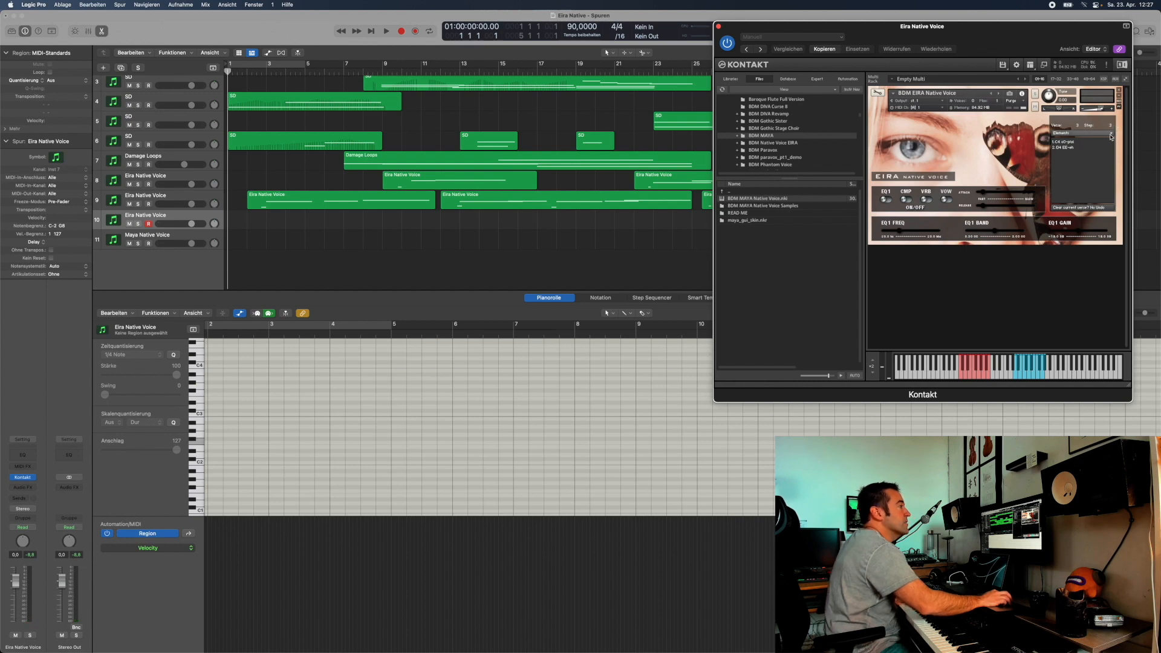
pyautogui.click(1112, 137)
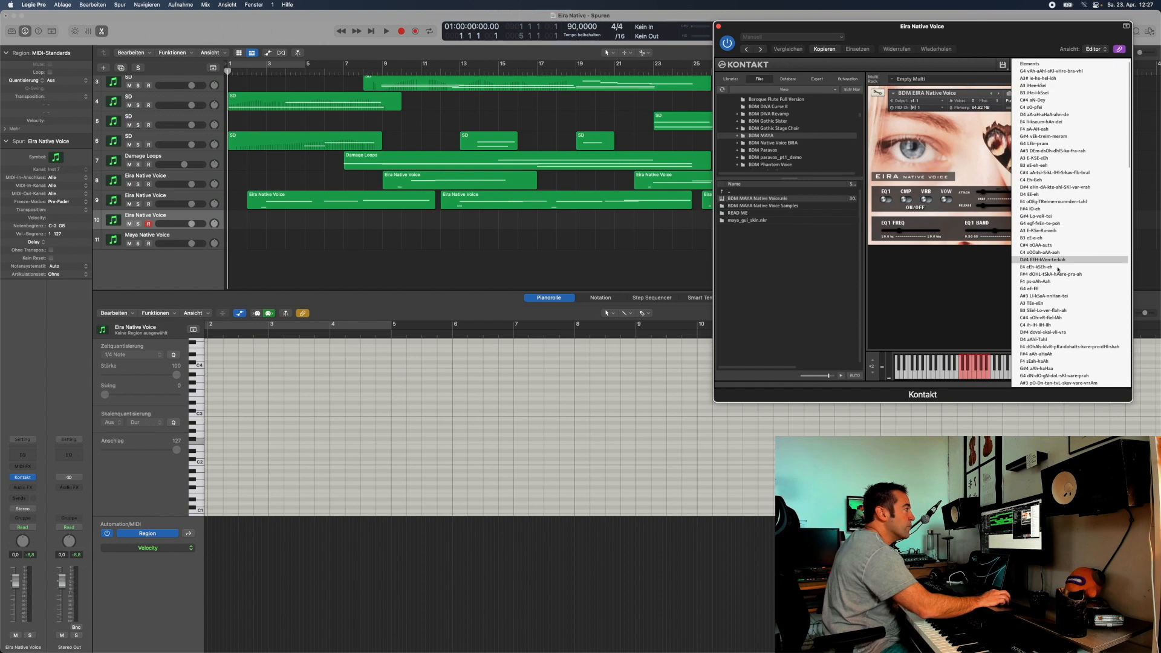
pyautogui.scroll(-8, 1060, 282)
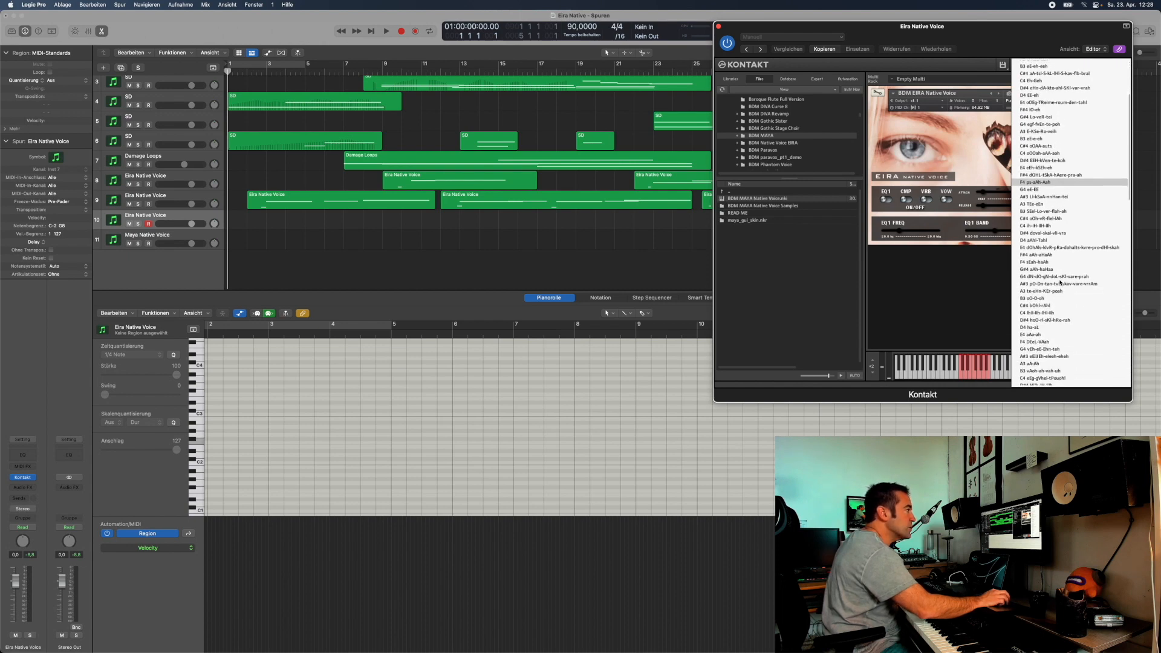
pyautogui.click(1049, 308)
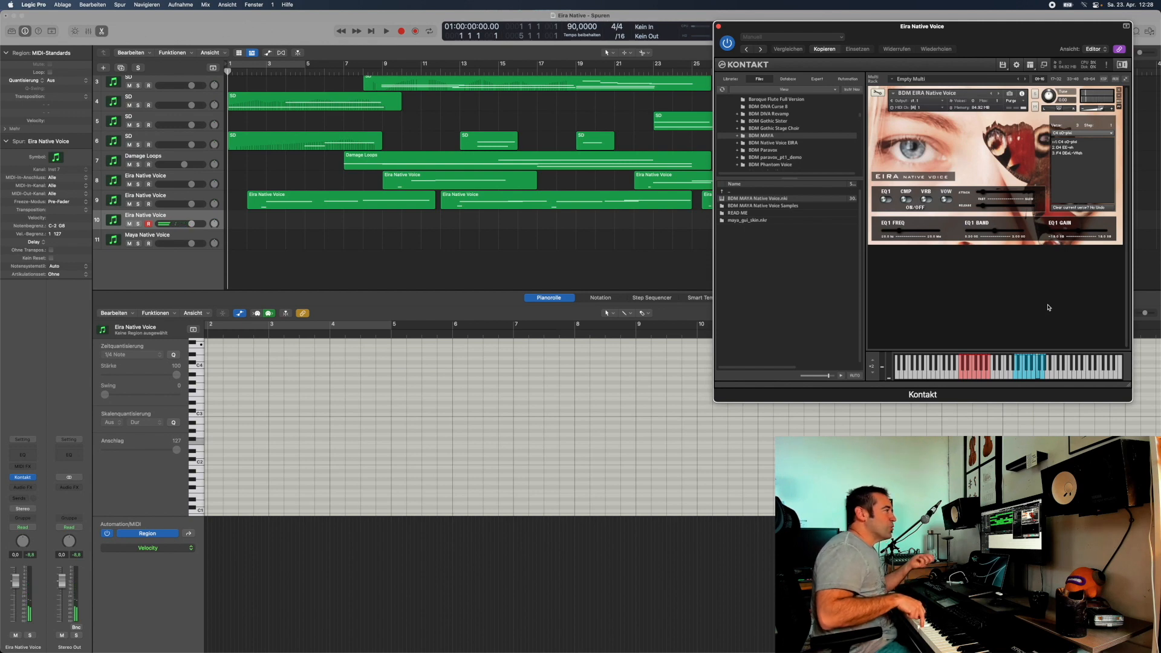
# - Open the Maya Native Voice instrument on track 11 to audition its phrase elements
pyautogui.click(163, 239)
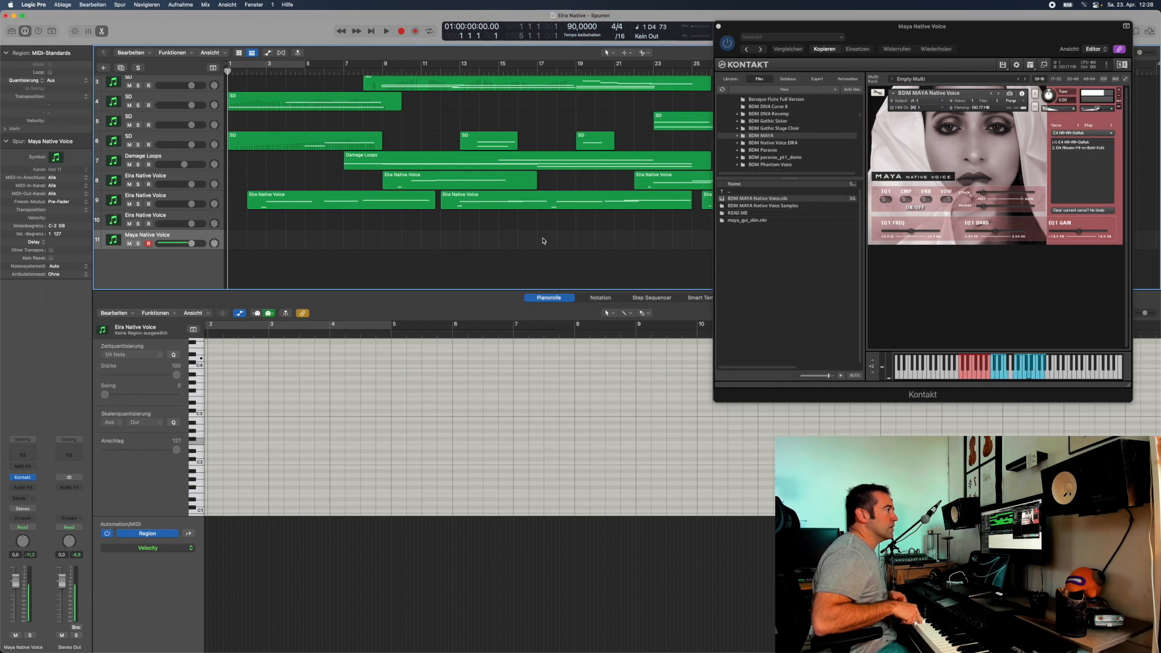
pyautogui.click(1052, 110)
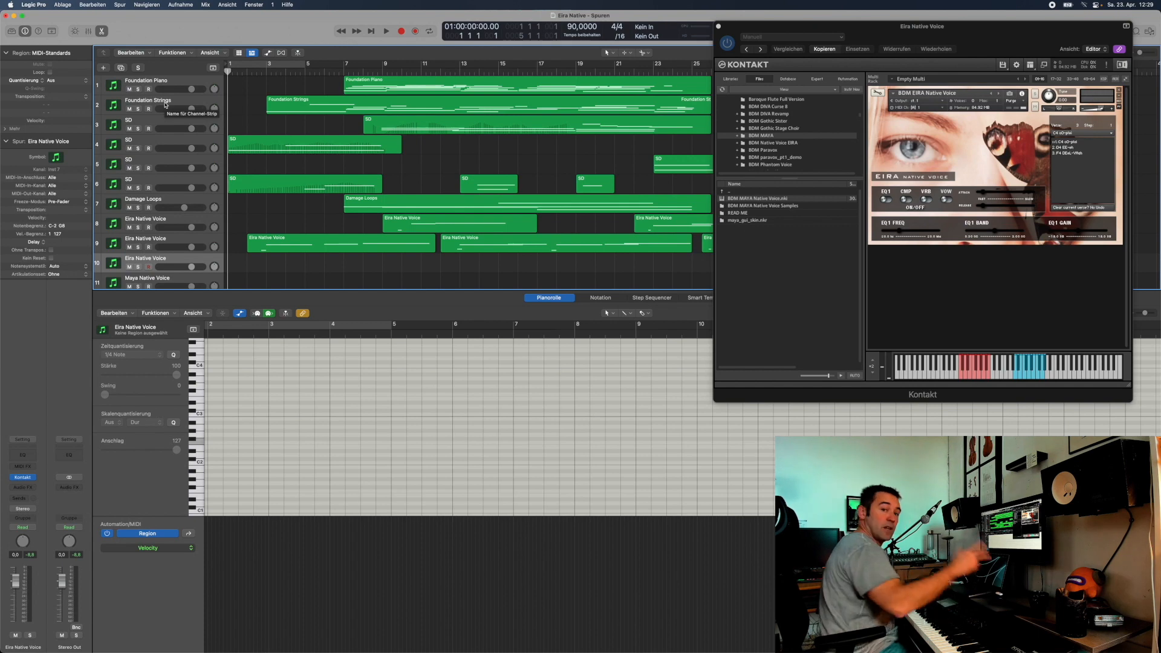
# - Solo the Foundation Piano and Foundation Strings tracks and play them from just before bar 3
pyautogui.click(138, 90)
pyautogui.click(138, 109)
pyautogui.click(260, 71)
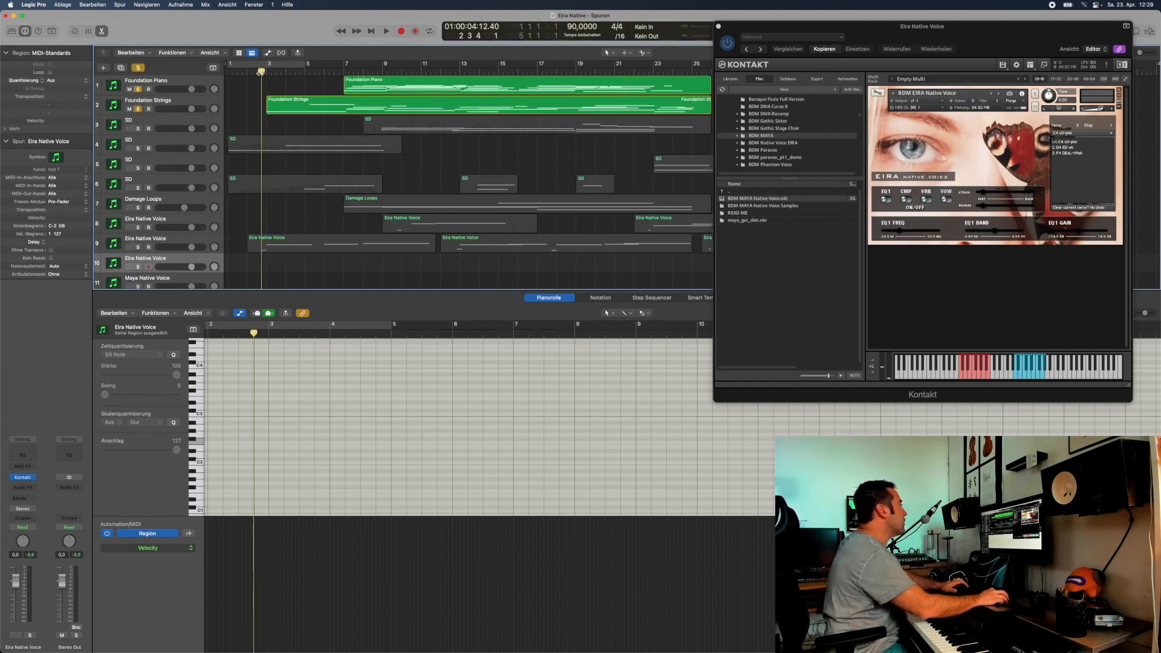
pyautogui.press('space')
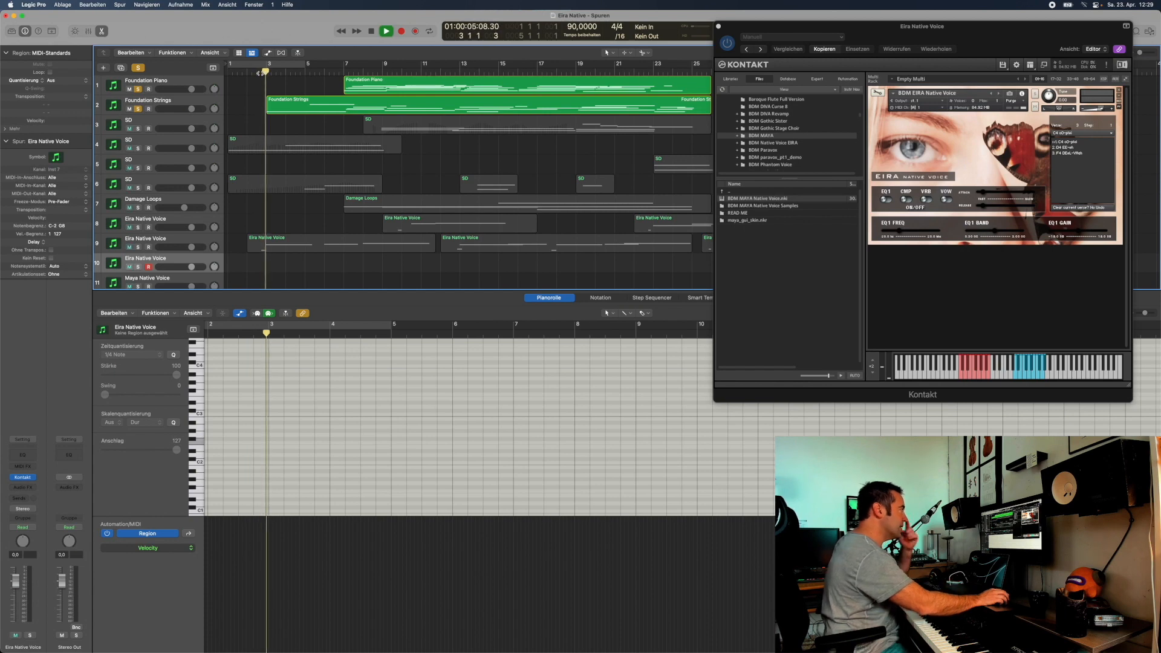
# - Show the Foundation Strings region's notes in the piano roll, enlarge the note area and stop playback
pyautogui.click(294, 108)
pyautogui.scroll(2, 472, 406)
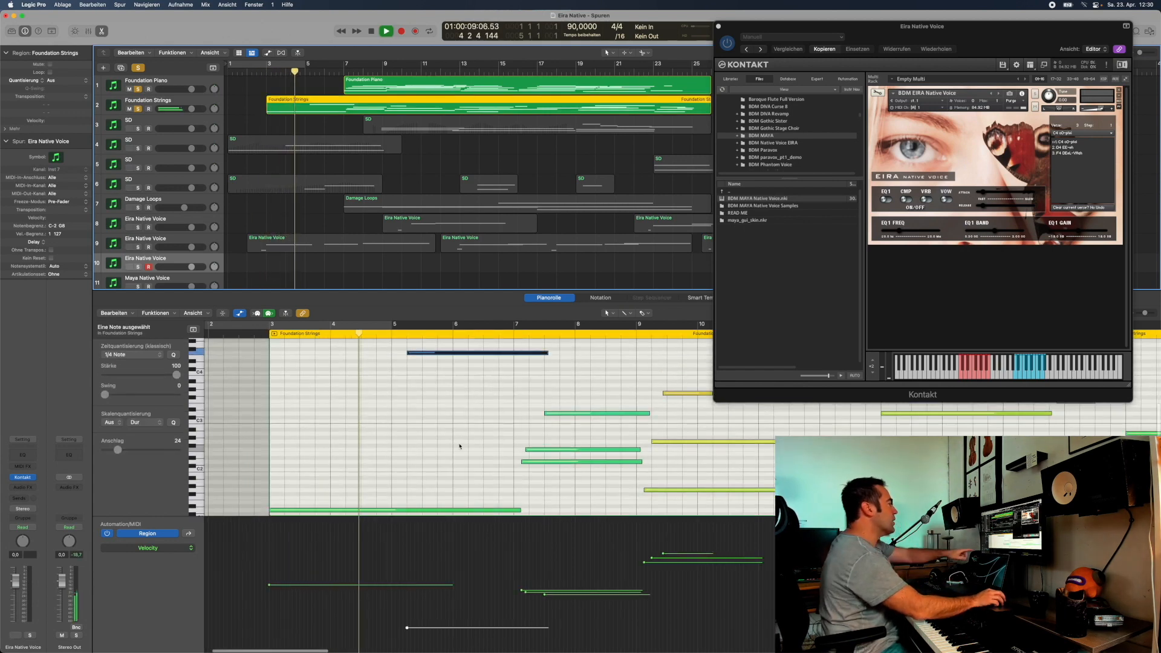
pyautogui.moveTo(435, 521); pyautogui.dragTo(460, 567)
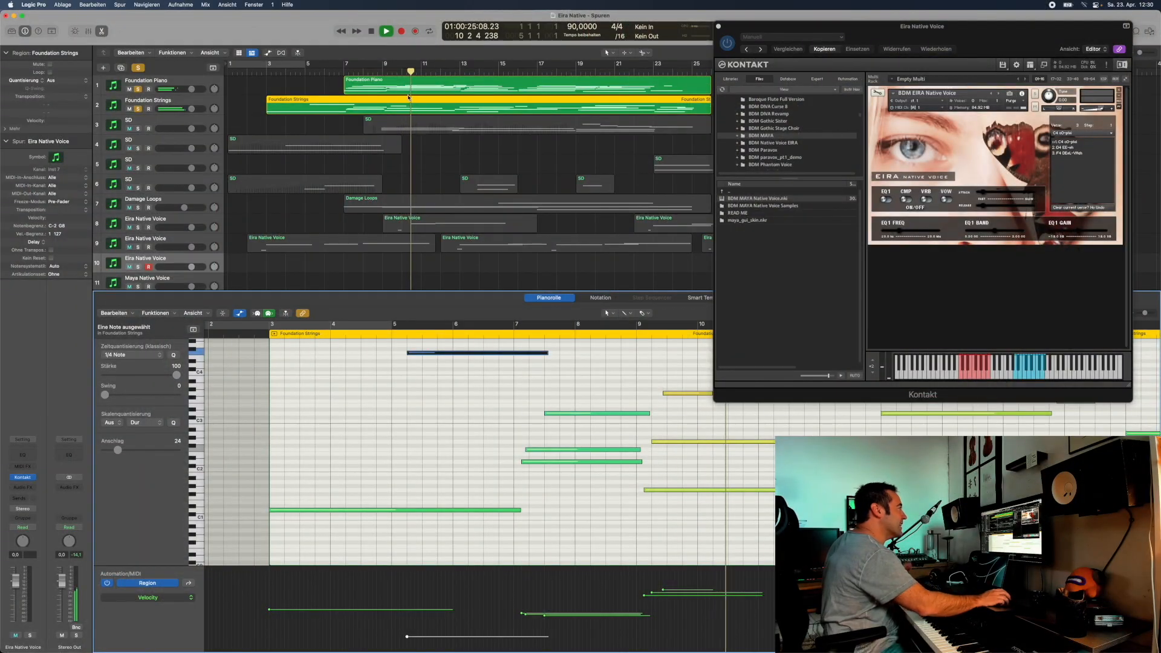
pyautogui.click(372, 31)
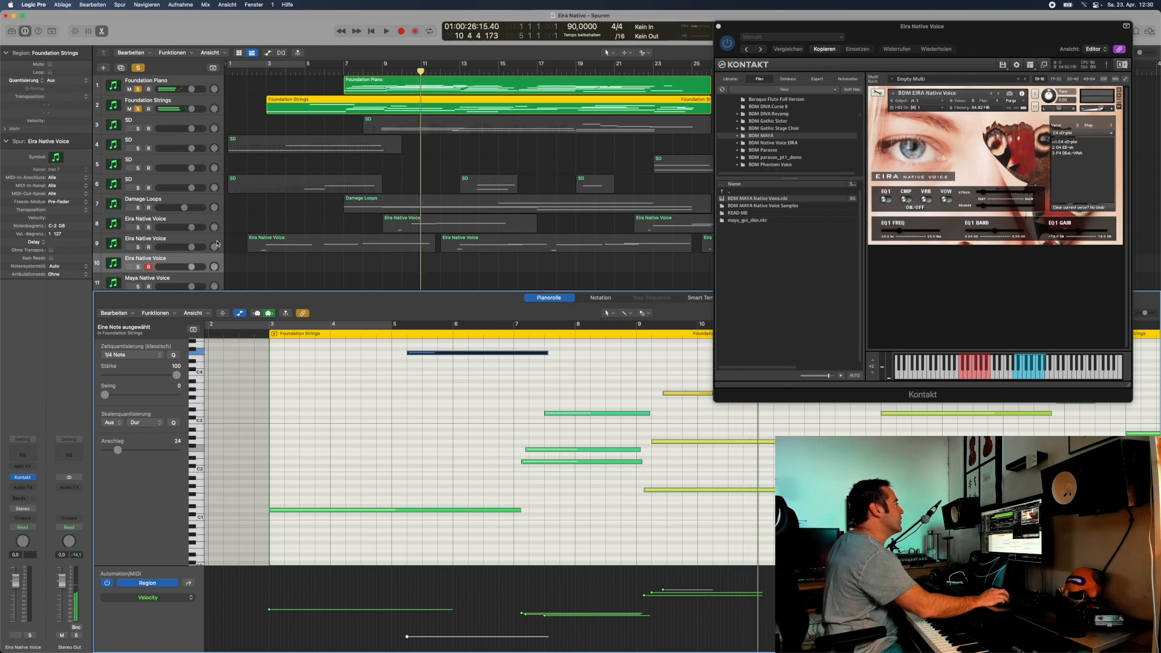
# - Add the Damage Loops track to the solo and listen from bar 7, skipping ahead to around bar 16 before stopping
pyautogui.click(138, 208)
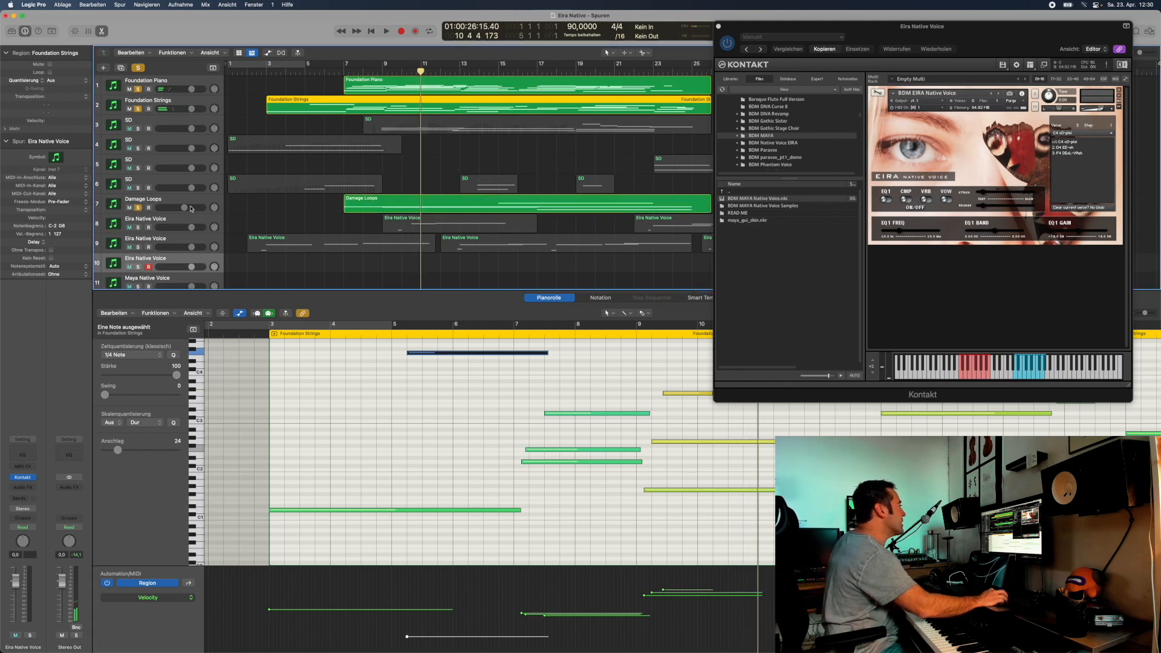
pyautogui.click(191, 209)
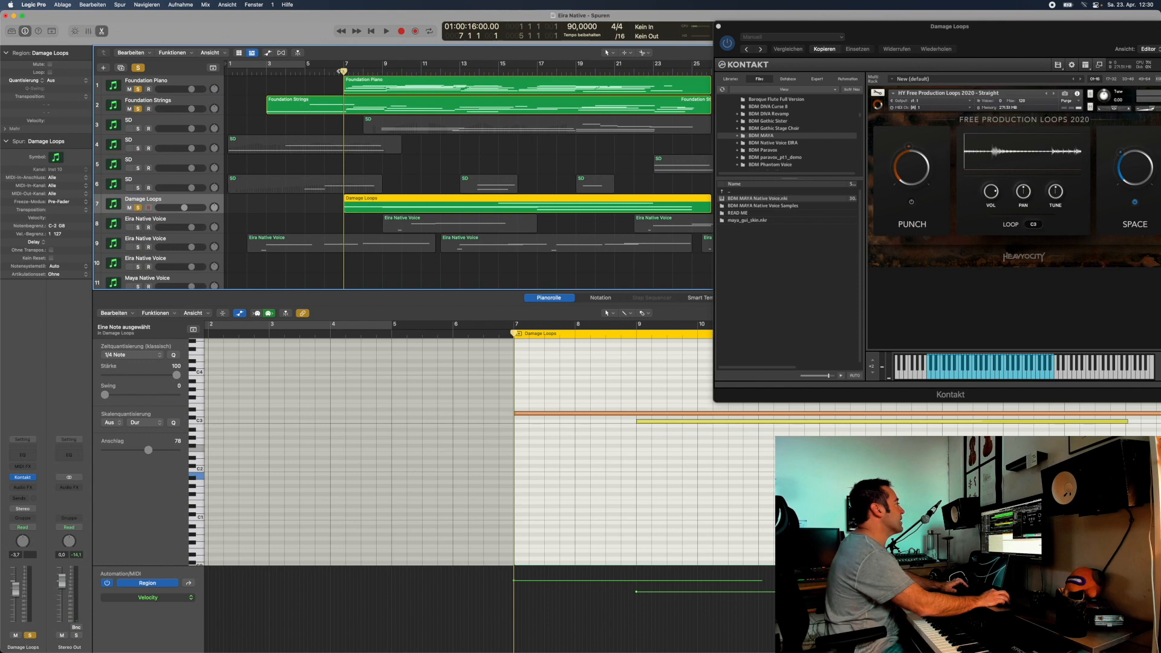
pyautogui.press('space')
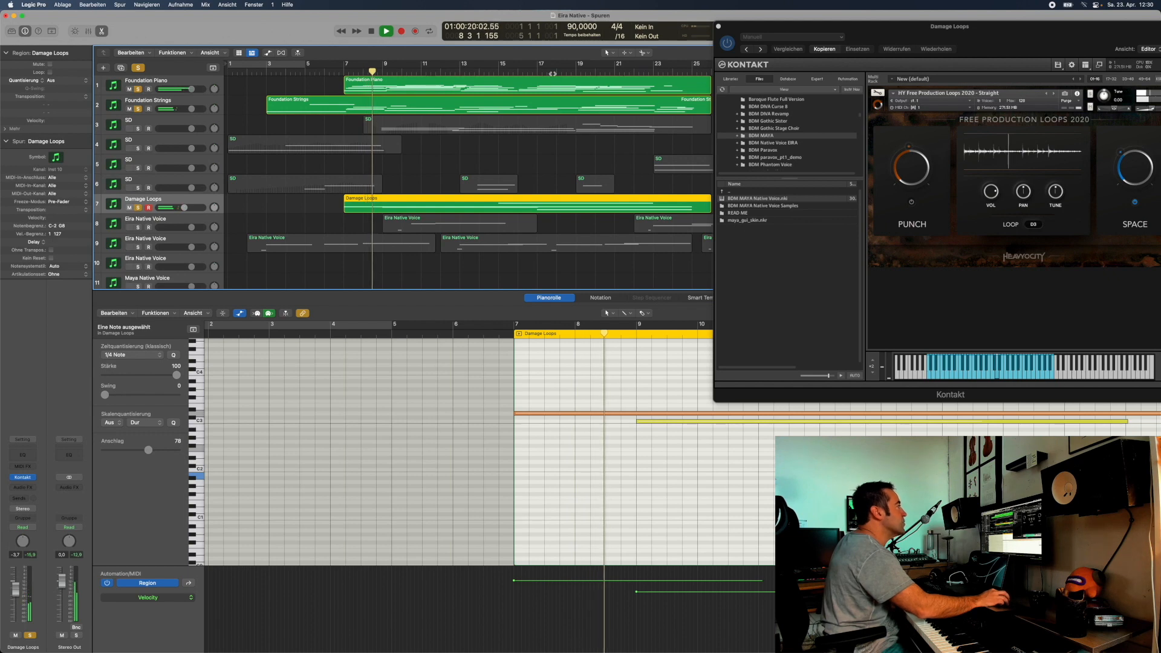
pyautogui.click(529, 71)
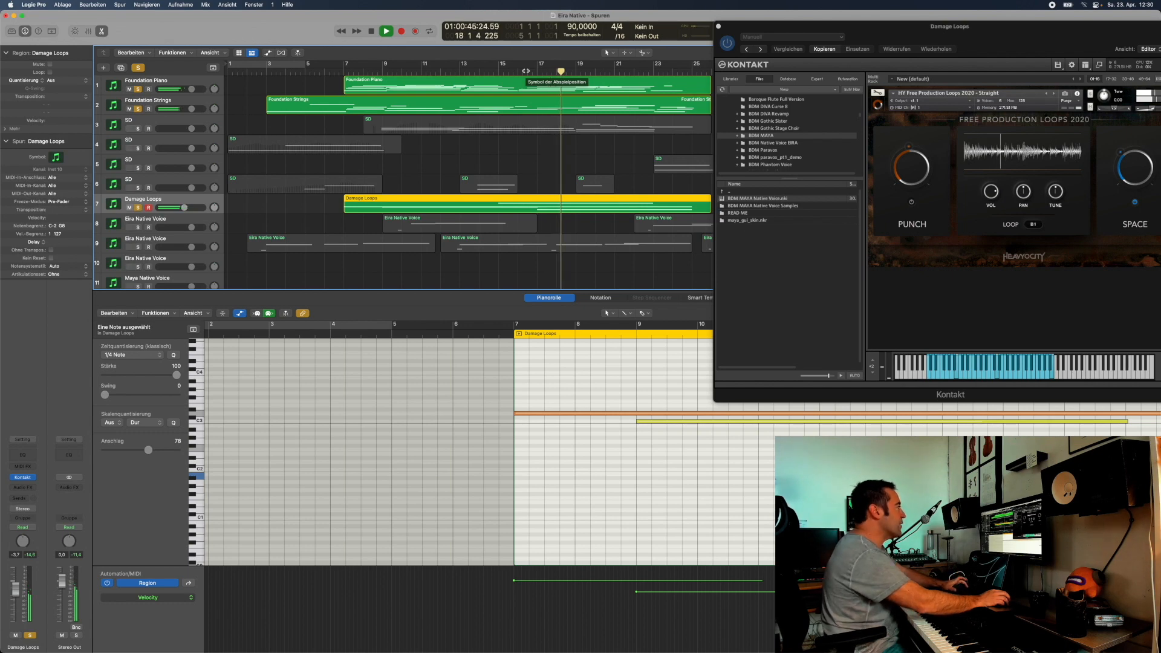
pyautogui.press('space')
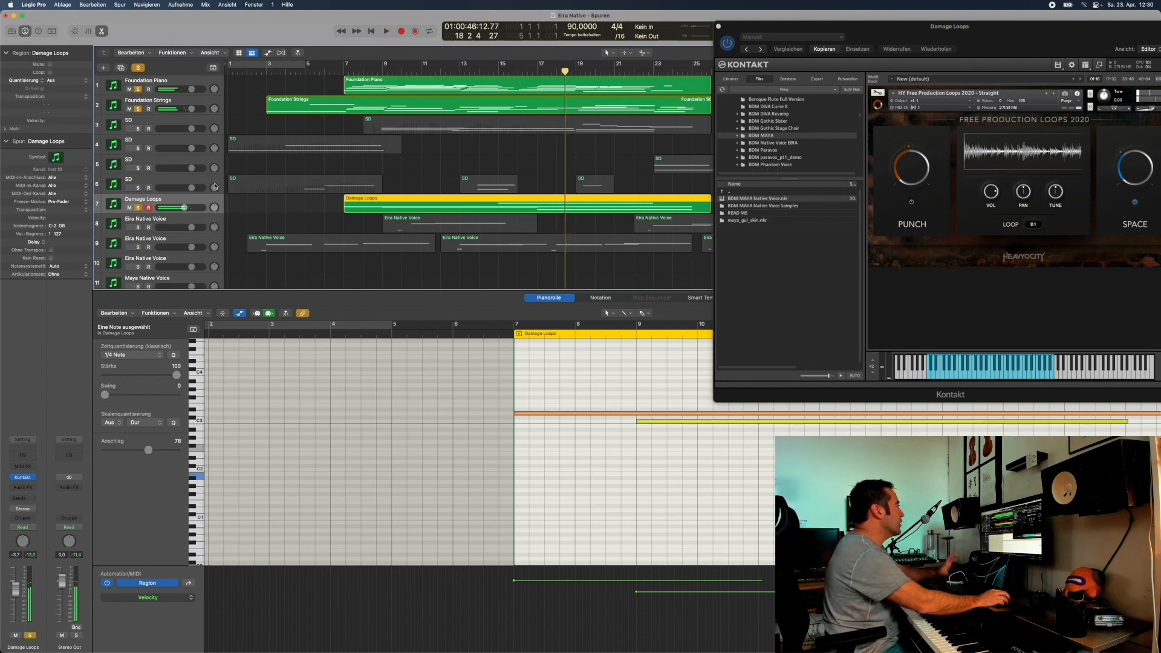
# - Move the solo from the piano, strings and Damage Loops tracks to the four SD tracks and return to the project start
pyautogui.click(138, 89)
pyautogui.click(138, 109)
pyautogui.click(138, 208)
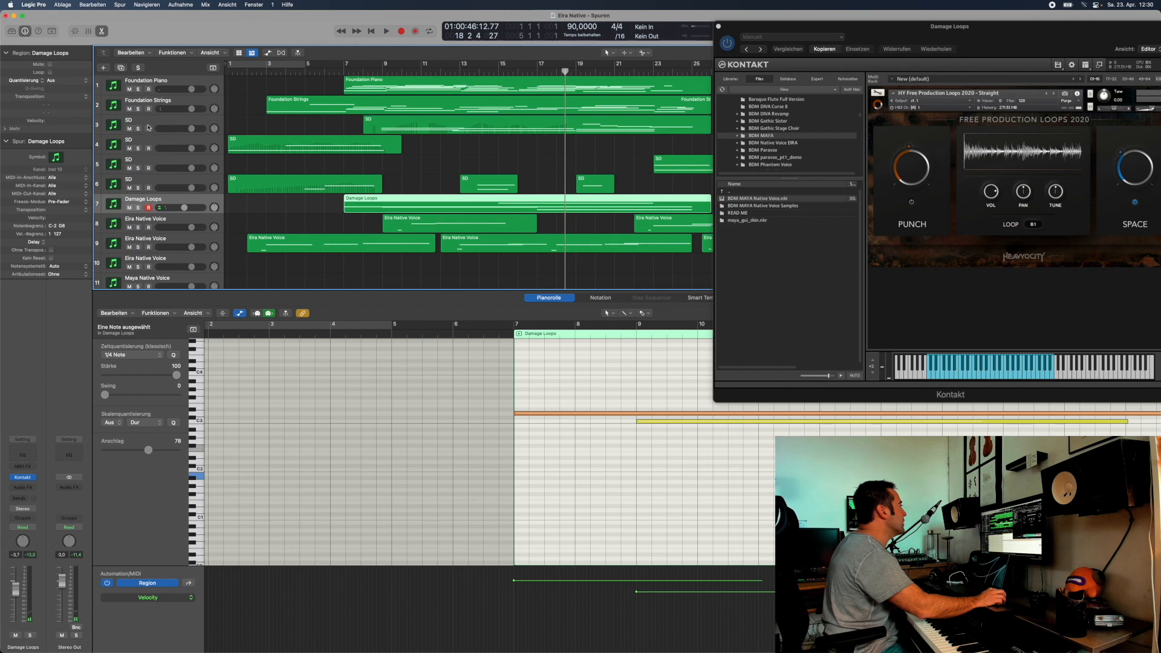
pyautogui.moveTo(139, 130); pyautogui.dragTo(146, 189)
pyautogui.press('Return')
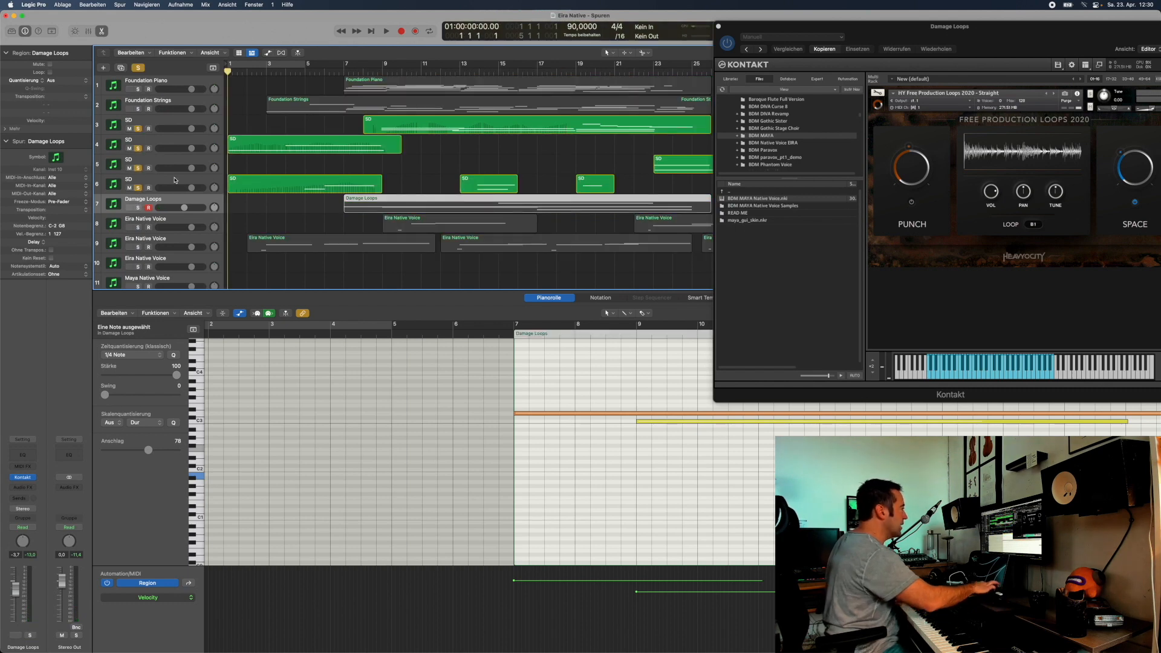
# - Play the soloed SD tracks and view the instruments and regions of tracks 4, 6 and 3 in turn
pyautogui.click(161, 141)
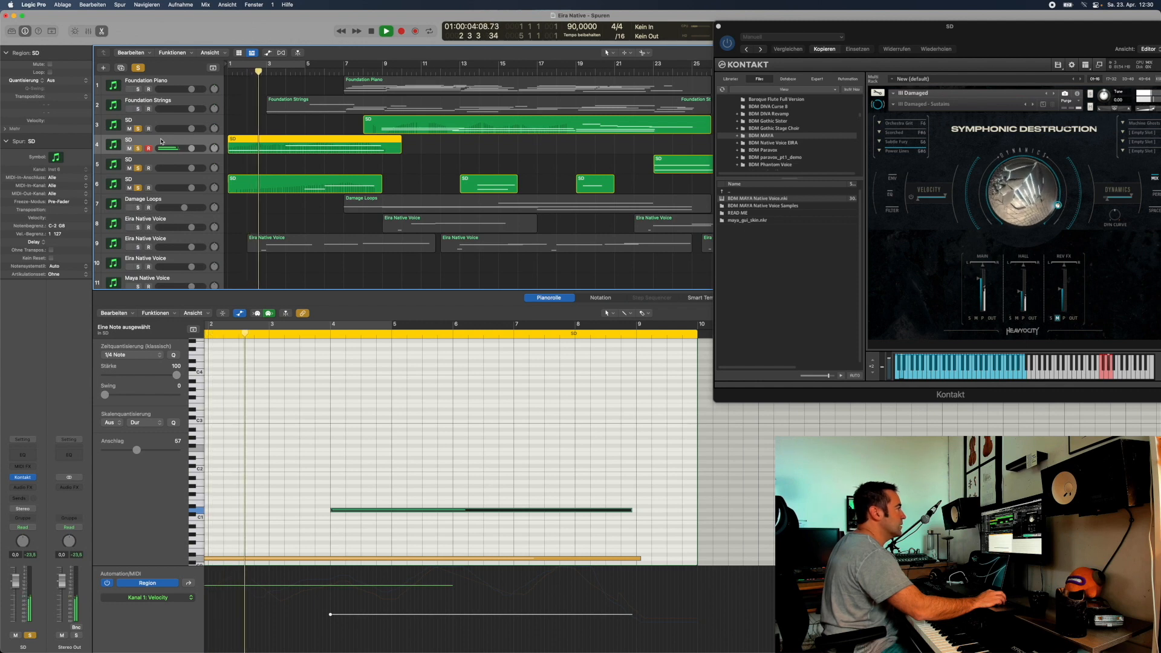
pyautogui.click(170, 183)
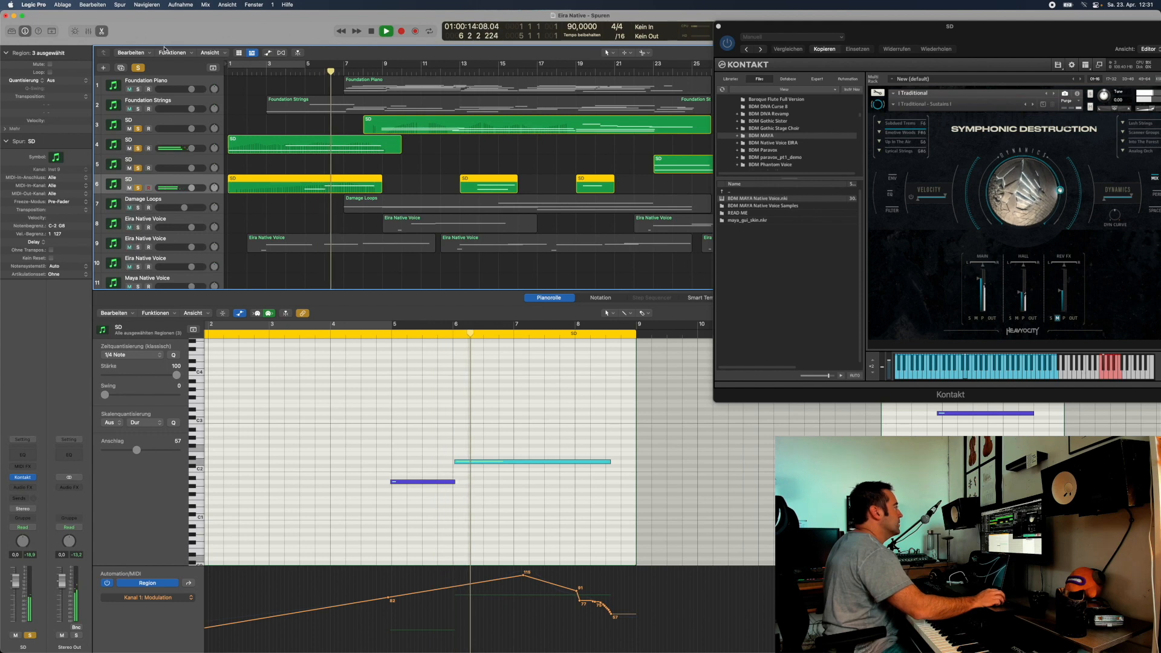
pyautogui.click(180, 122)
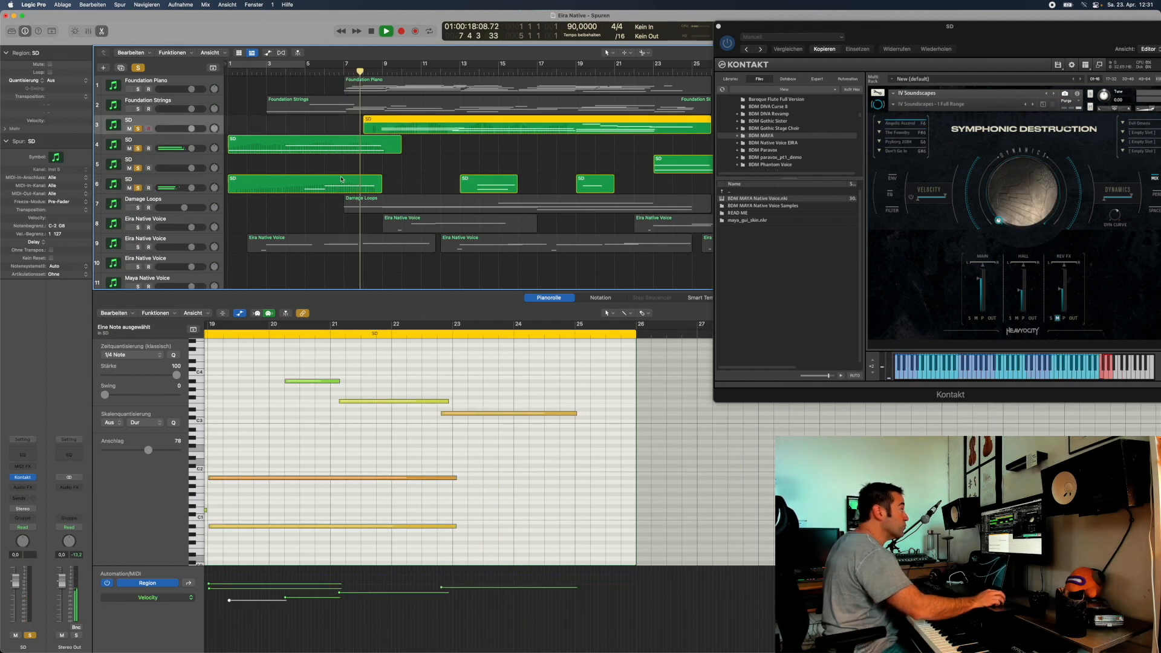
# - Narrow the solo to the SD track 3 and listen to it from around bar 19, stopping near bar 22
pyautogui.click(139, 189)
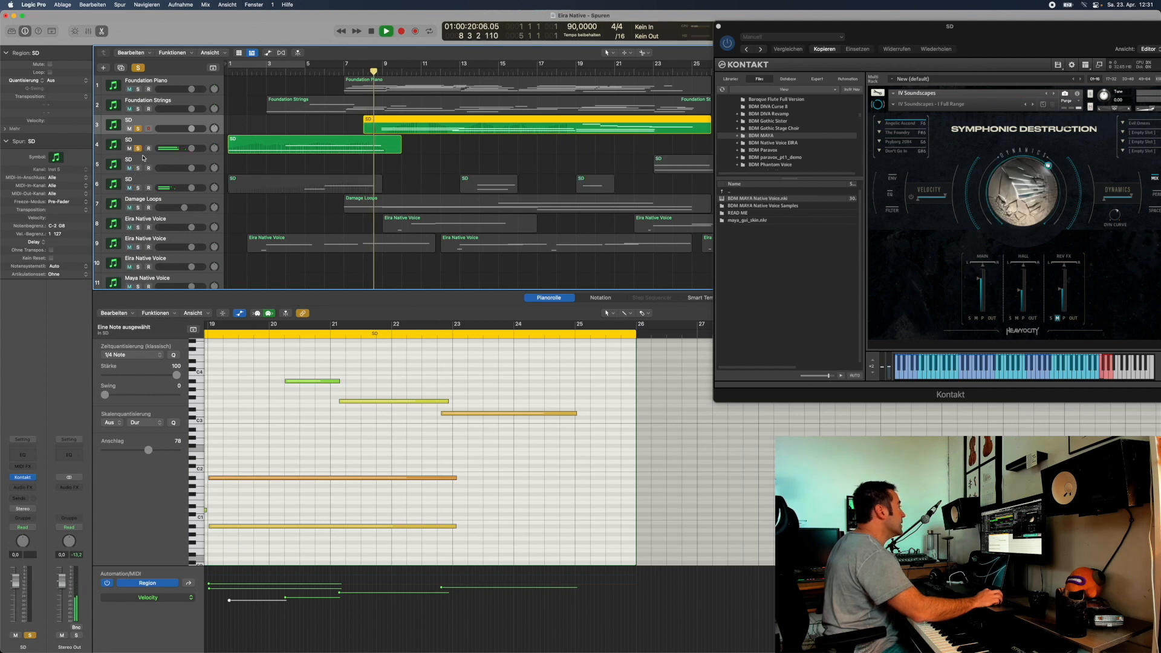
pyautogui.click(139, 149)
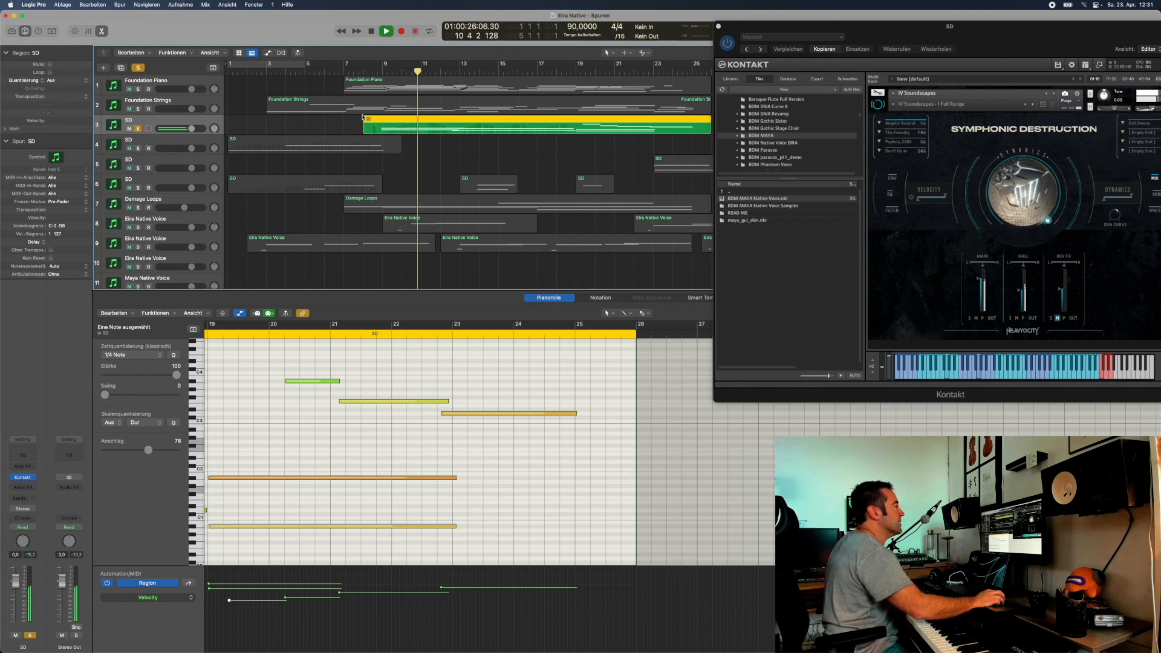
pyautogui.hscroll(5, 363, 116)
pyautogui.click(458, 72)
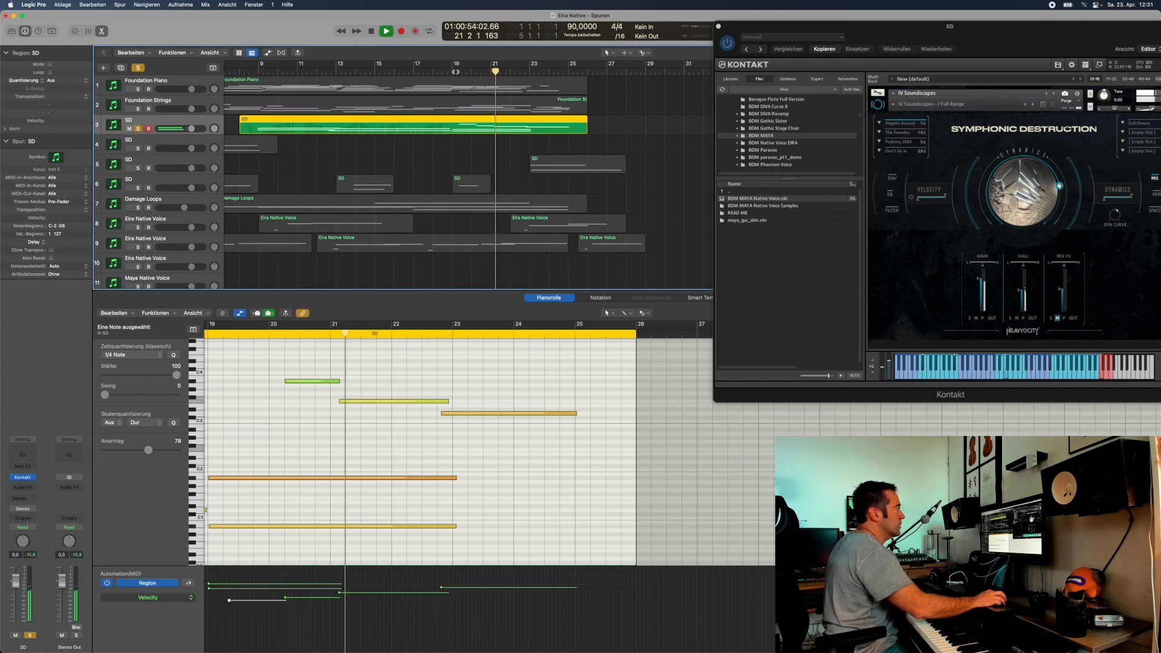
pyautogui.click(373, 33)
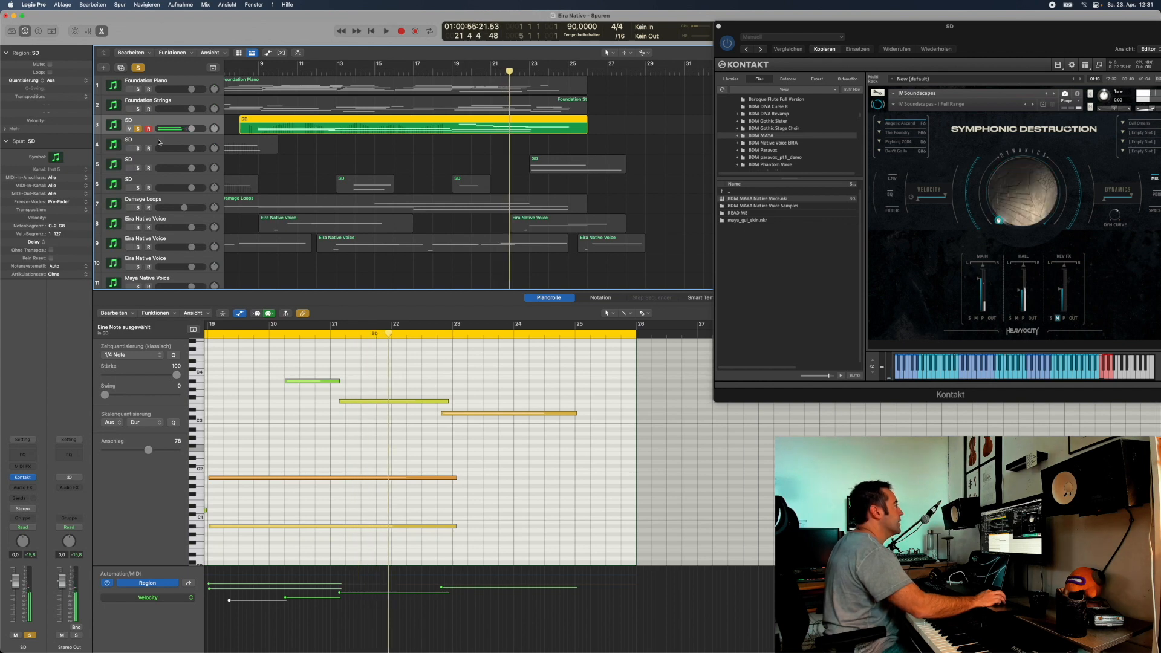
# - Solo SD track 5 instead of track 3, listen from bar 23, stop playback and remove the solo
pyautogui.click(139, 170)
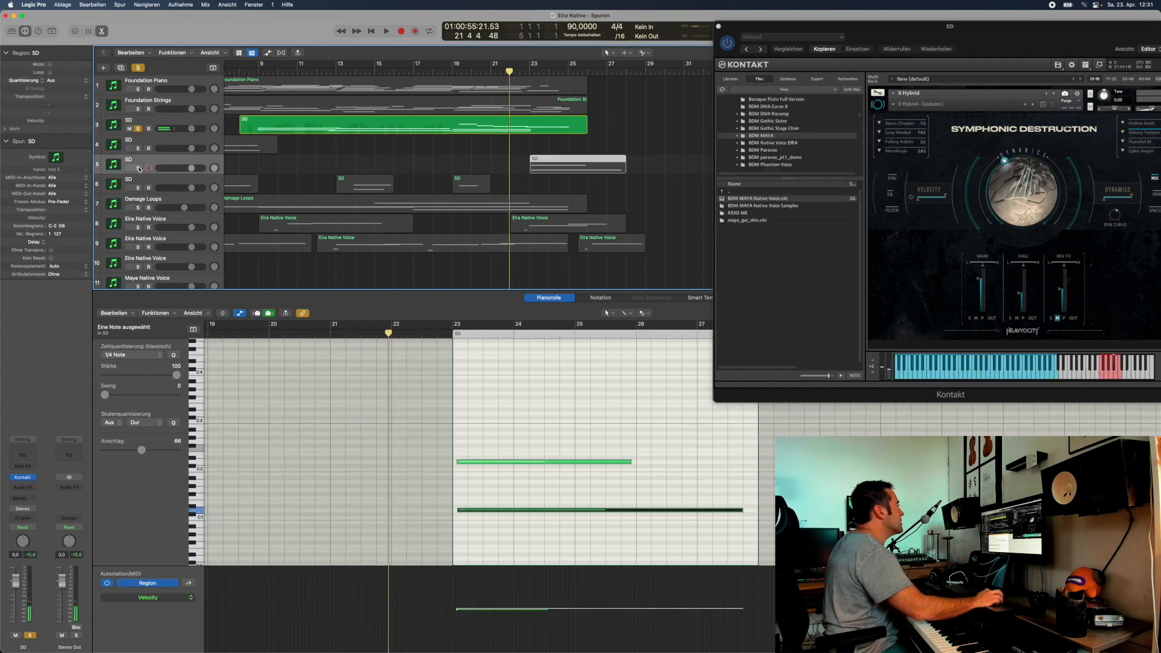
pyautogui.click(137, 129)
pyautogui.click(527, 72)
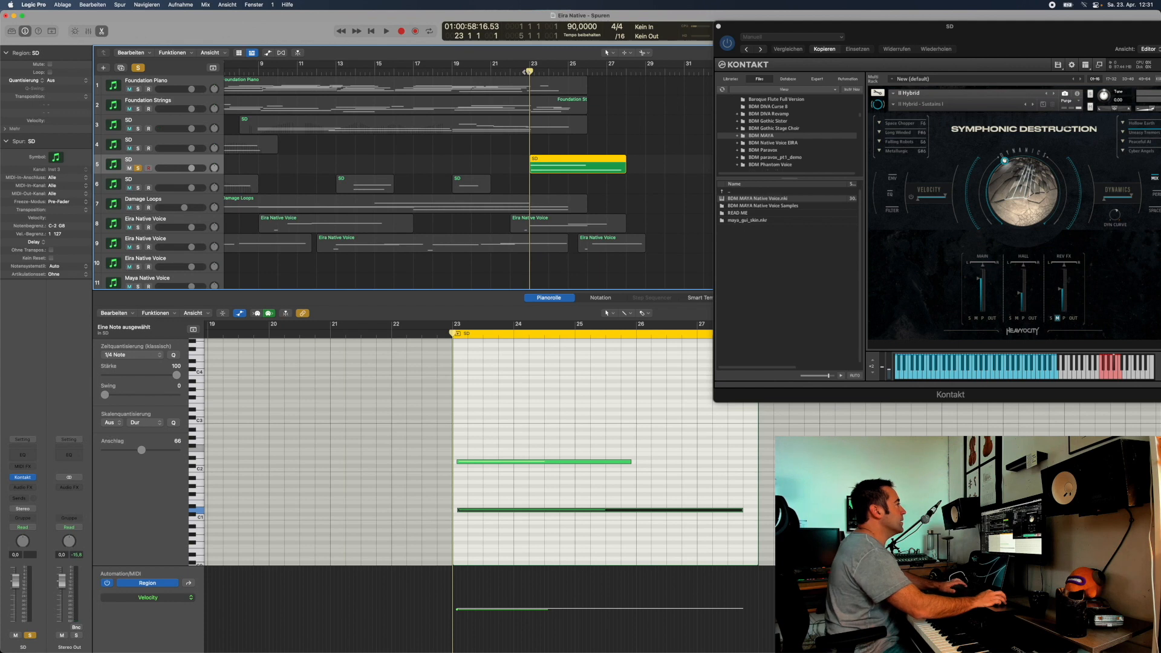
pyautogui.press('space')
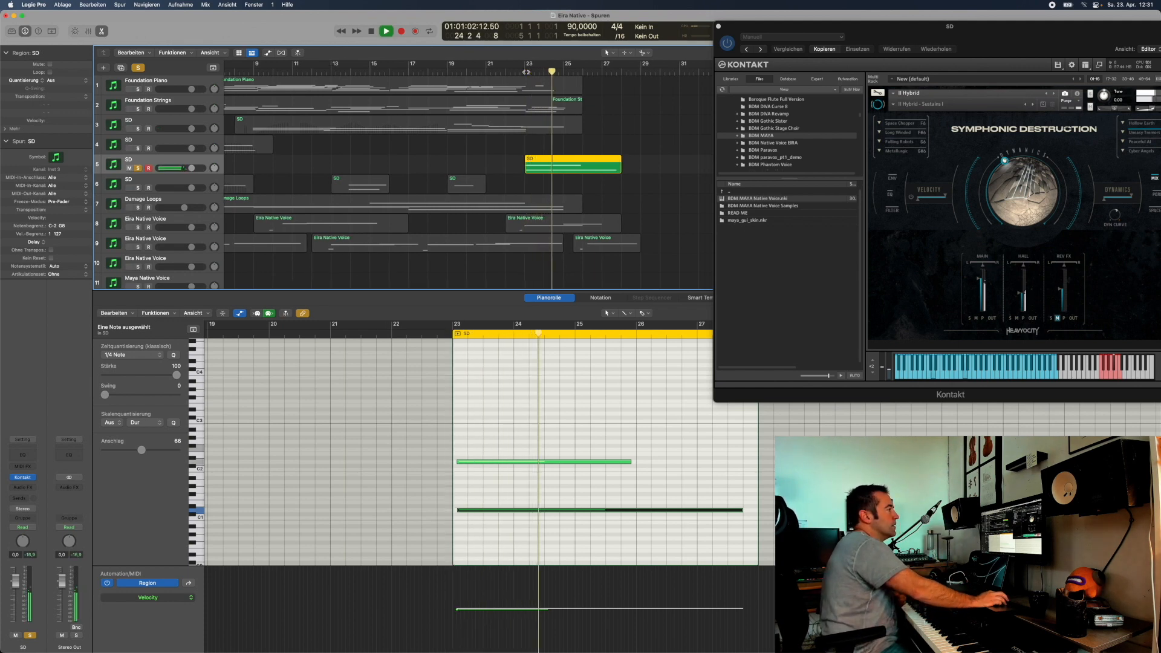
pyautogui.press('space')
pyautogui.click(138, 168)
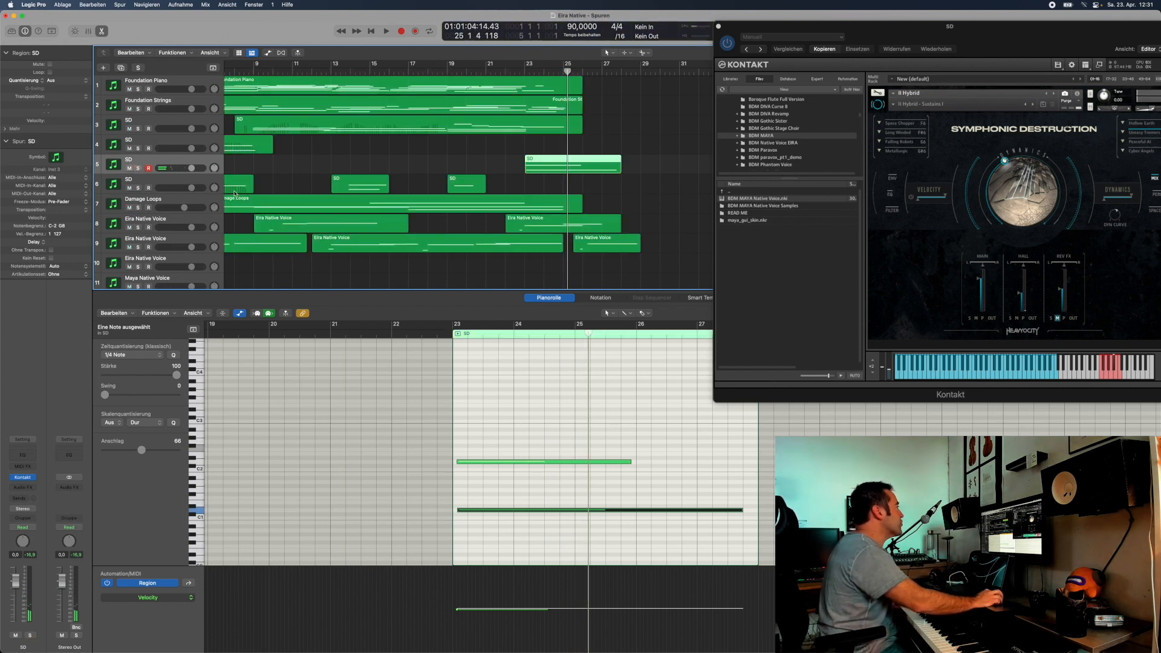
# - Solo the two Eira Native Voice tracks 8 and 9, with track 8 selected
pyautogui.scroll(-2, 235, 193)
pyautogui.hscroll(-3, 235, 194)
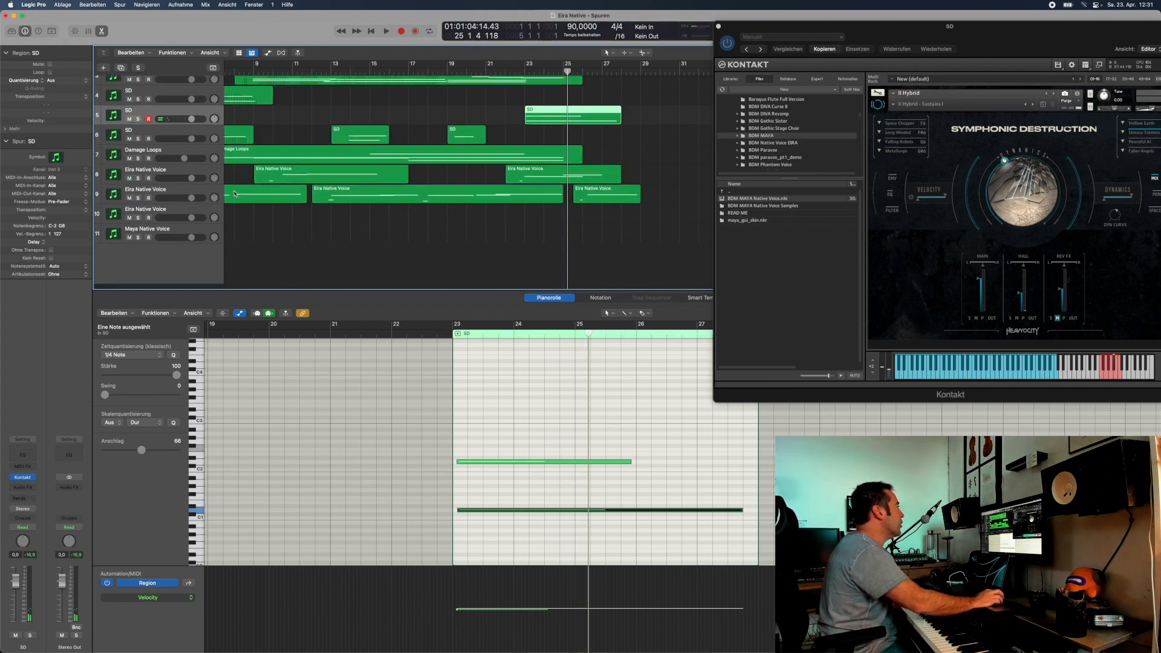
pyautogui.click(170, 196)
pyautogui.click(169, 179)
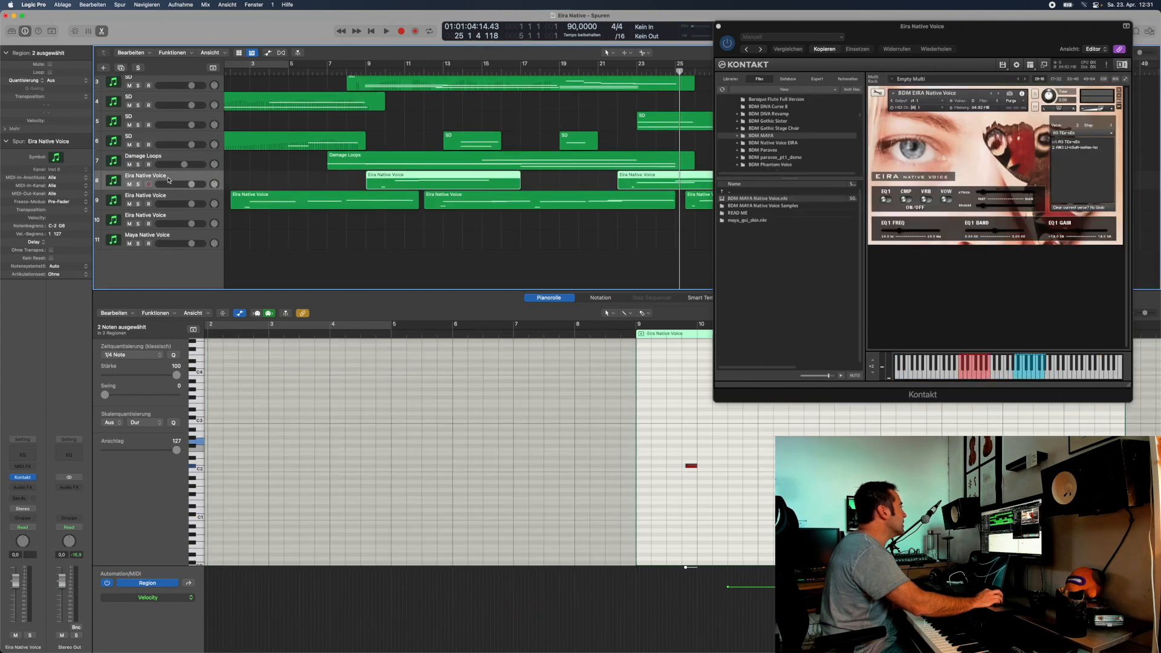
pyautogui.click(138, 205)
pyautogui.click(138, 184)
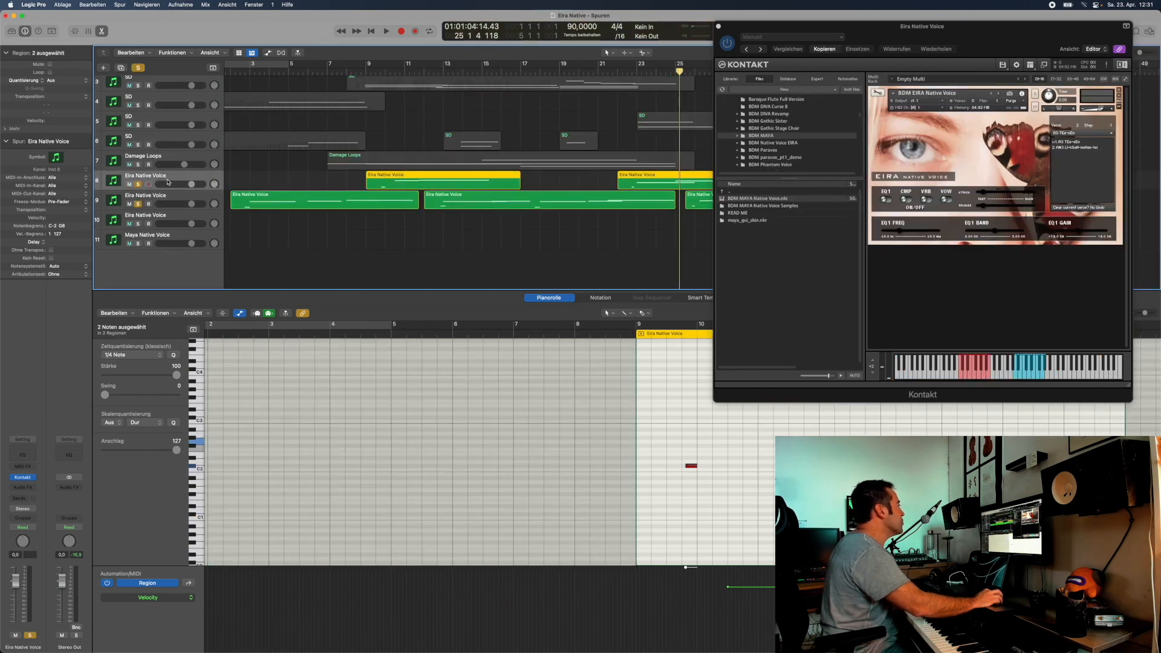
# - Play the two soloed Eira tracks from the project start and view the notes of track 9's first region
pyautogui.press('Return')
pyautogui.press('space')
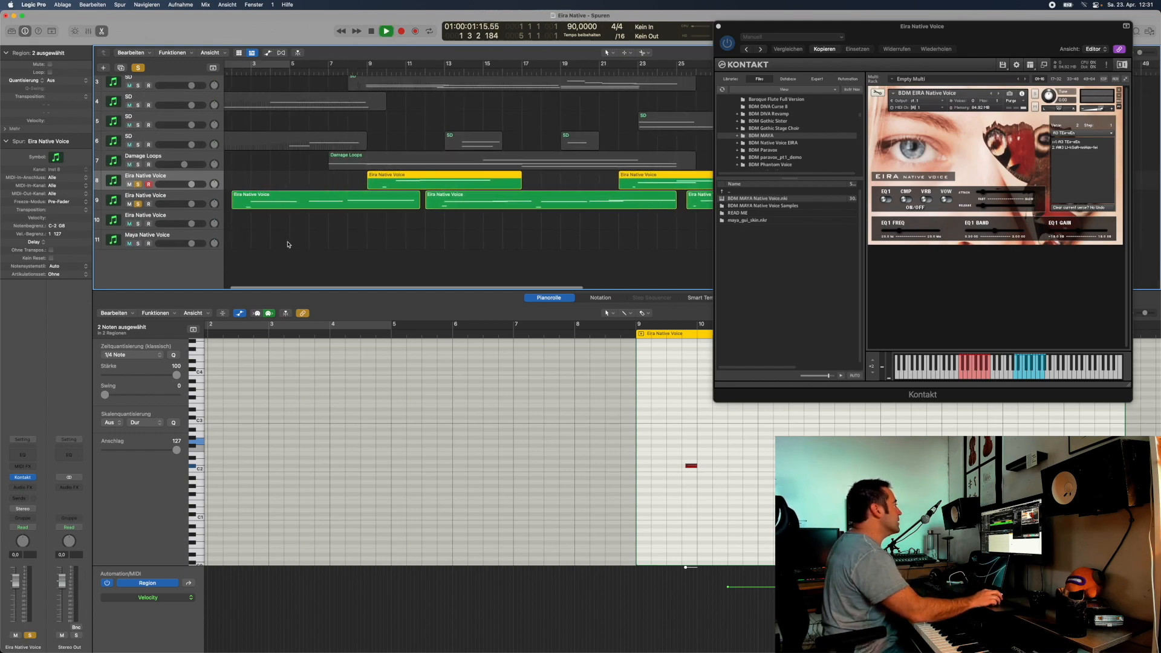
pyautogui.click(291, 203)
pyautogui.scroll(1, 364, 454)
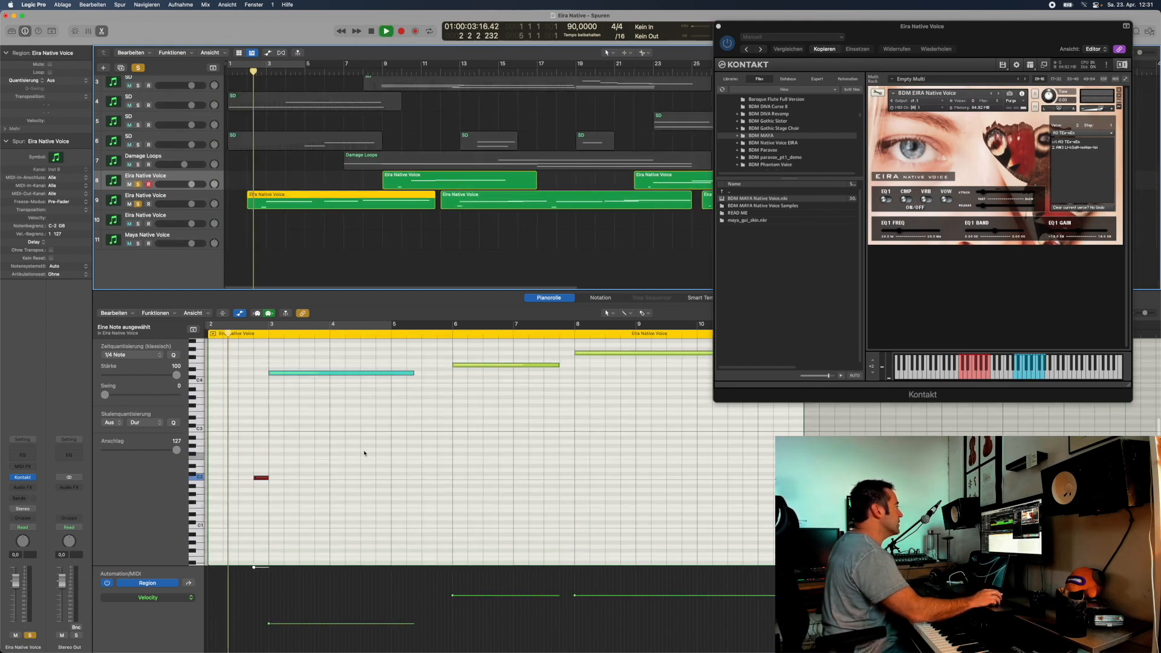
pyautogui.press('space')
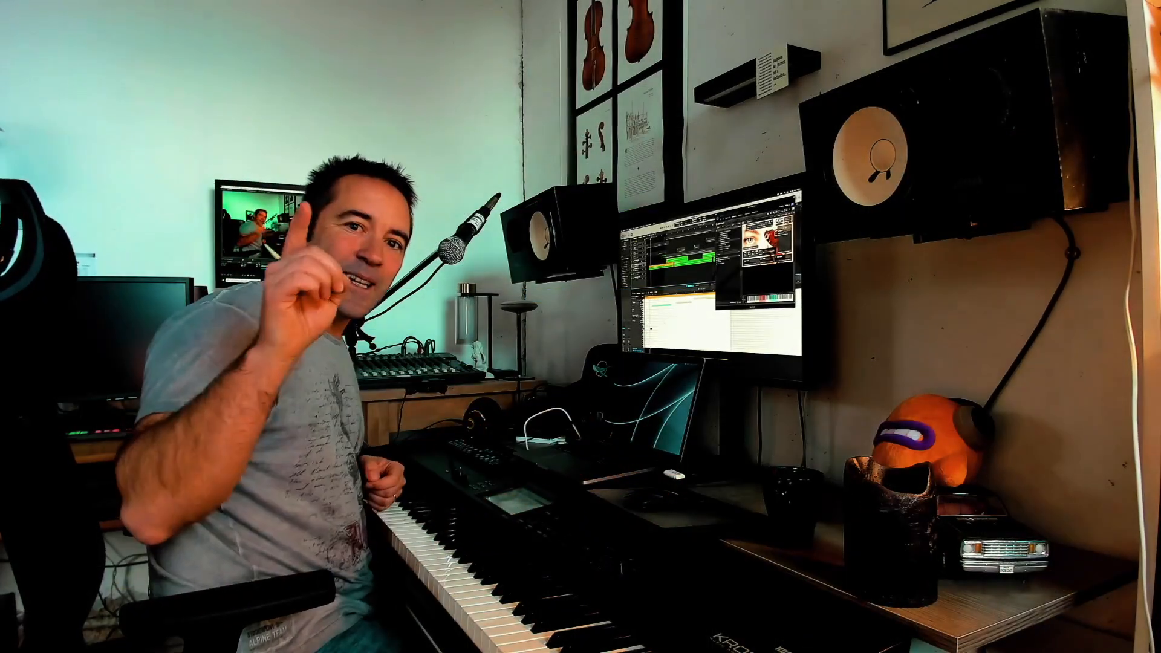
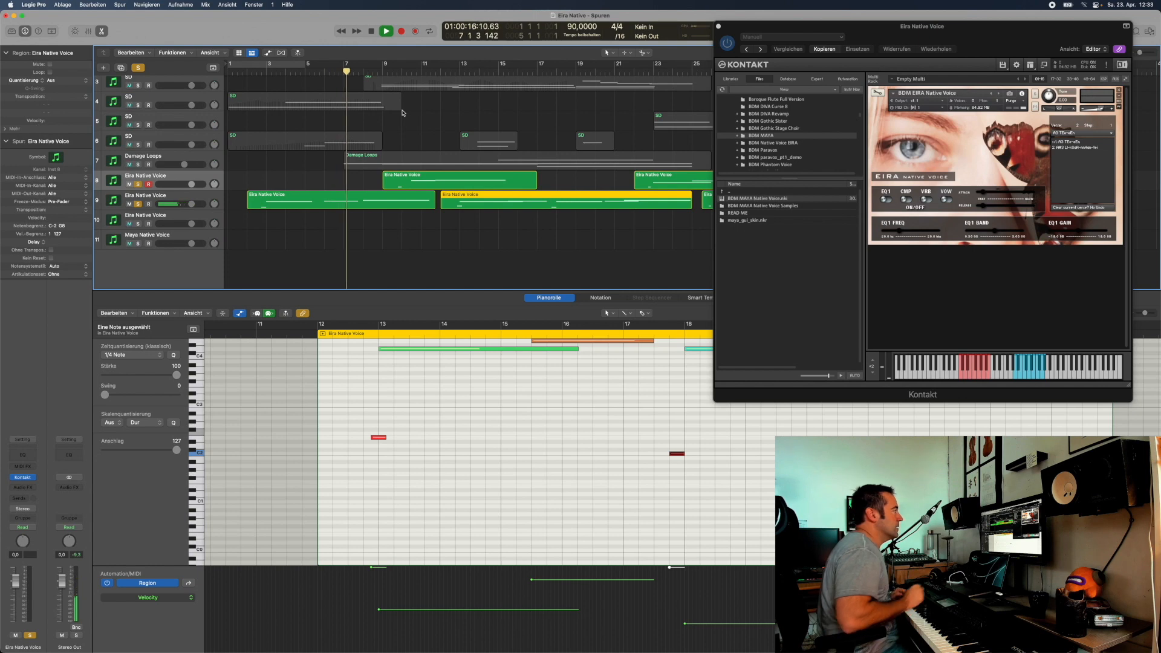
# - Listen to the soloed Eira tracks up to bar 12 while viewing the closing notes of track 9's first region
pyautogui.hscroll(5, 418, 121)
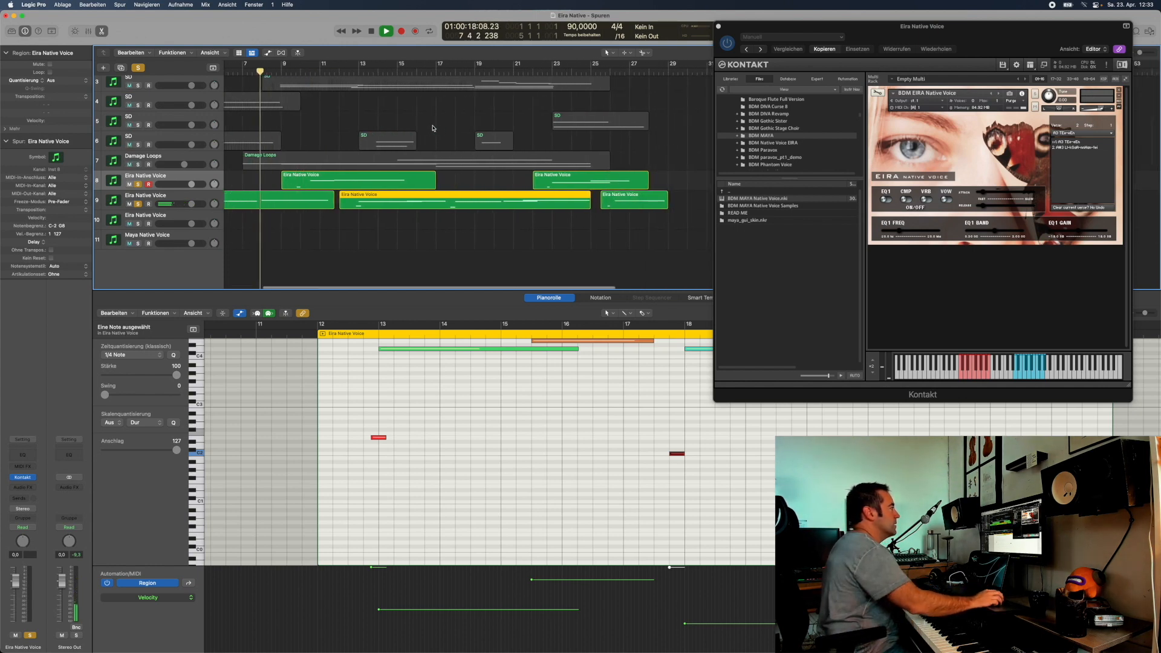
pyautogui.hscroll(-3, 434, 128)
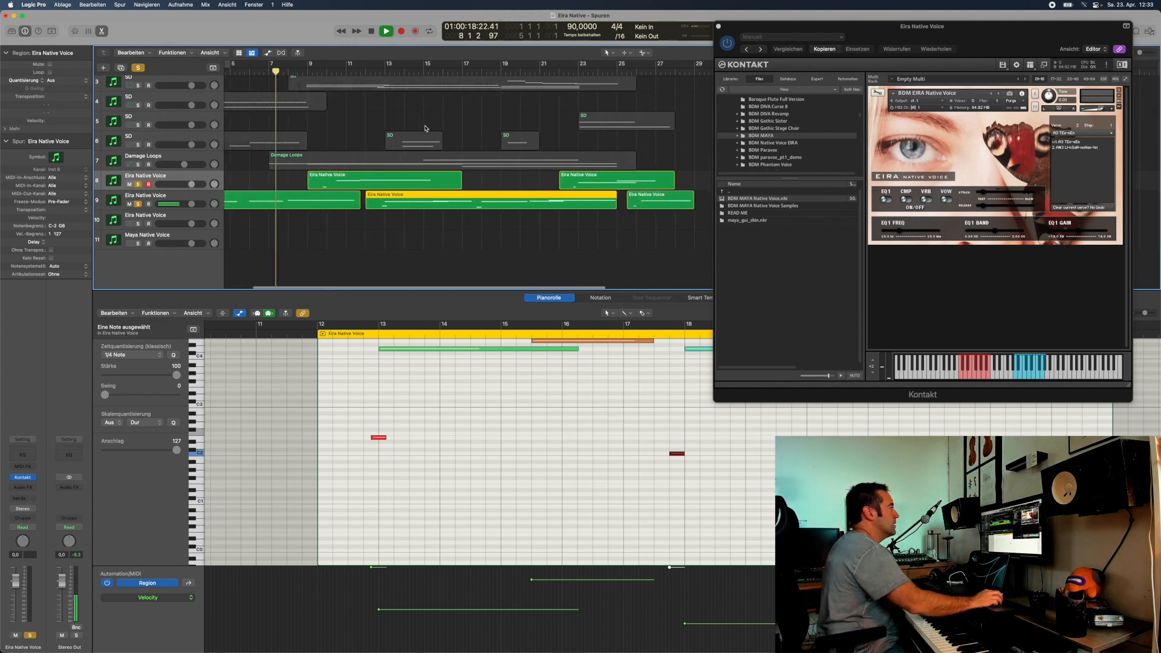
pyautogui.click(362, 202)
pyautogui.scroll(4, 382, 412)
pyautogui.scroll(2, 381, 412)
pyautogui.moveTo(378, 410)
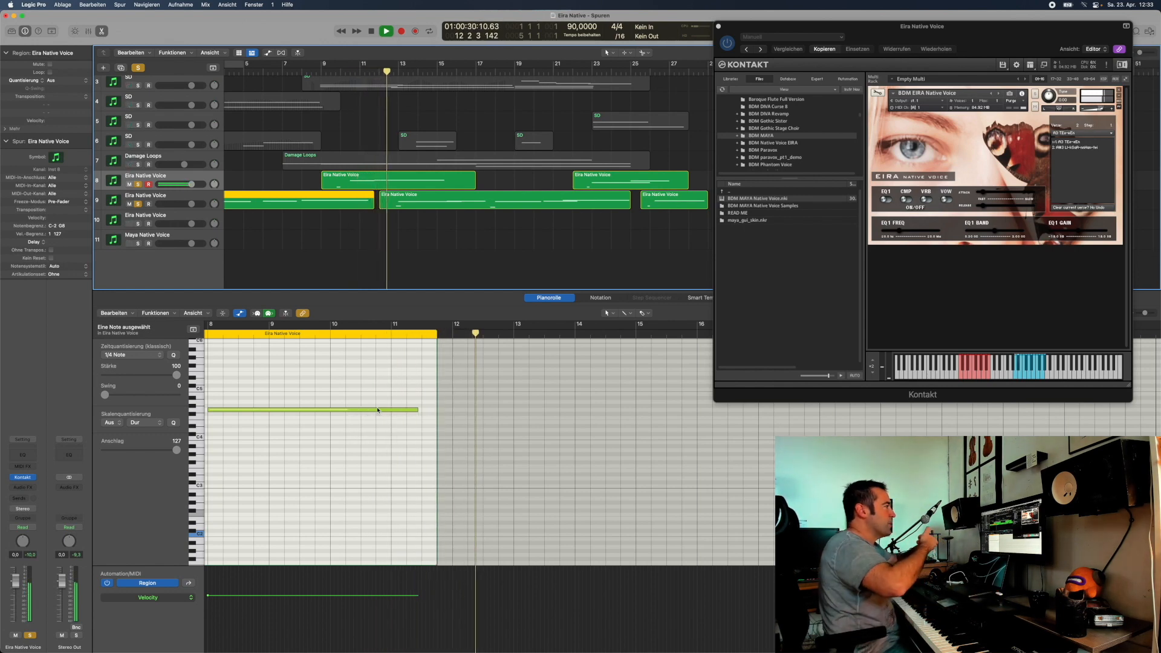
pyautogui.press('space')
pyautogui.click(377, 410)
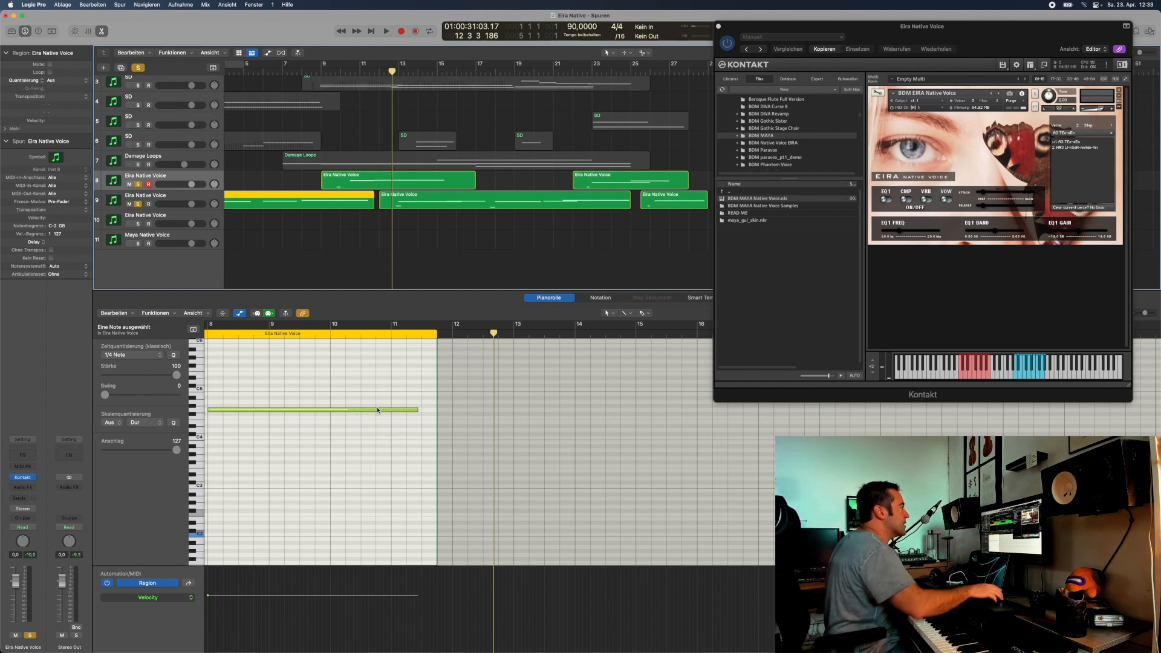
# - Continue listening to the soloed Eira tracks from bar 12 to about bar 29, pausing along the way
pyautogui.press('space')
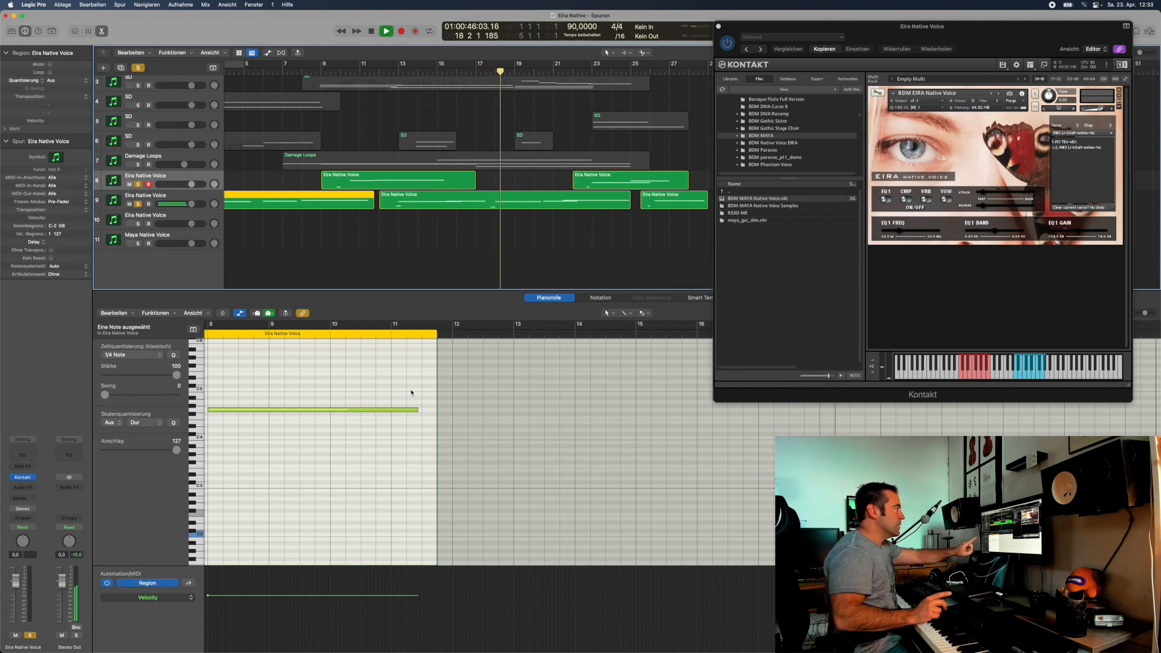
pyautogui.press('space')
pyautogui.press('space')
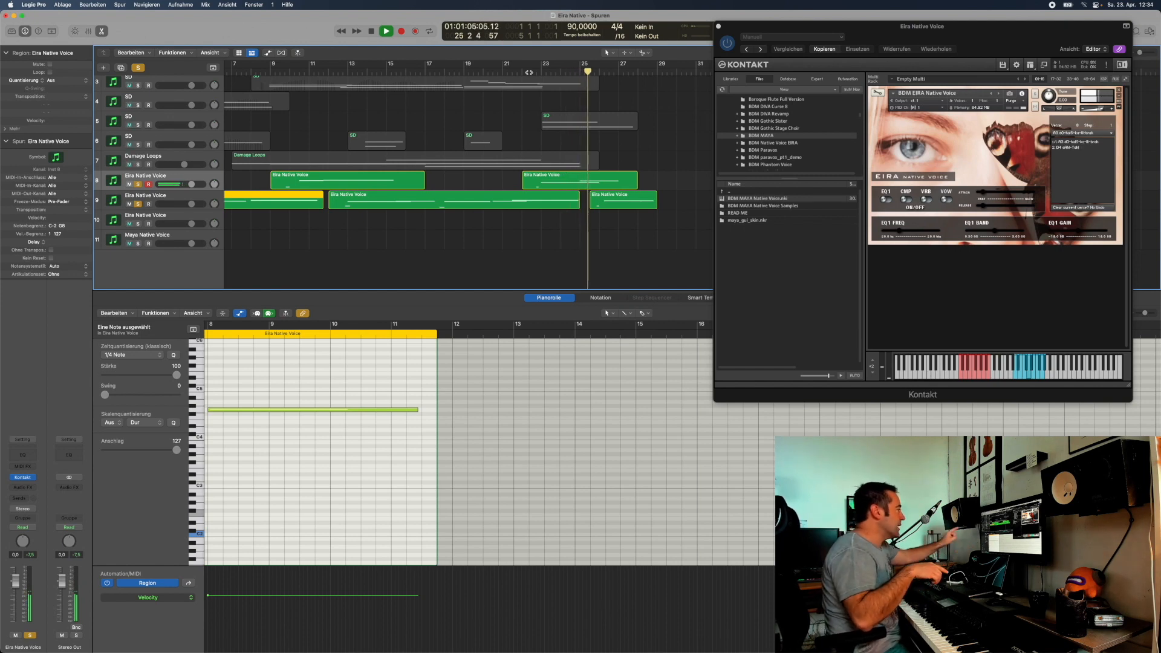
pyautogui.press('space')
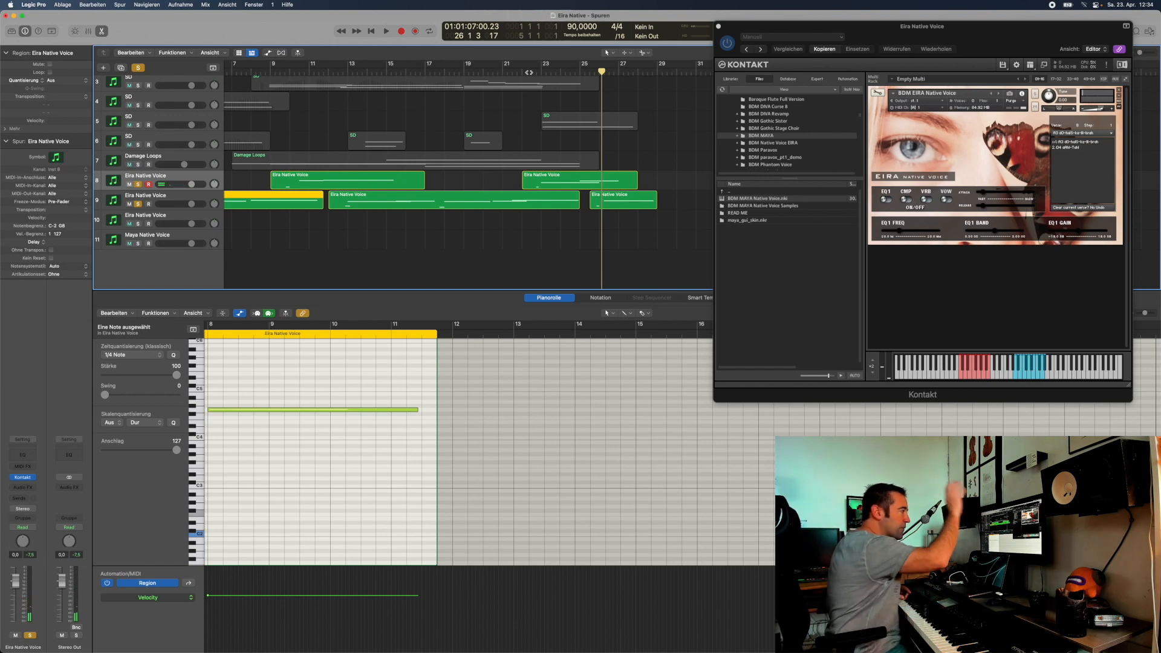
pyautogui.press('space')
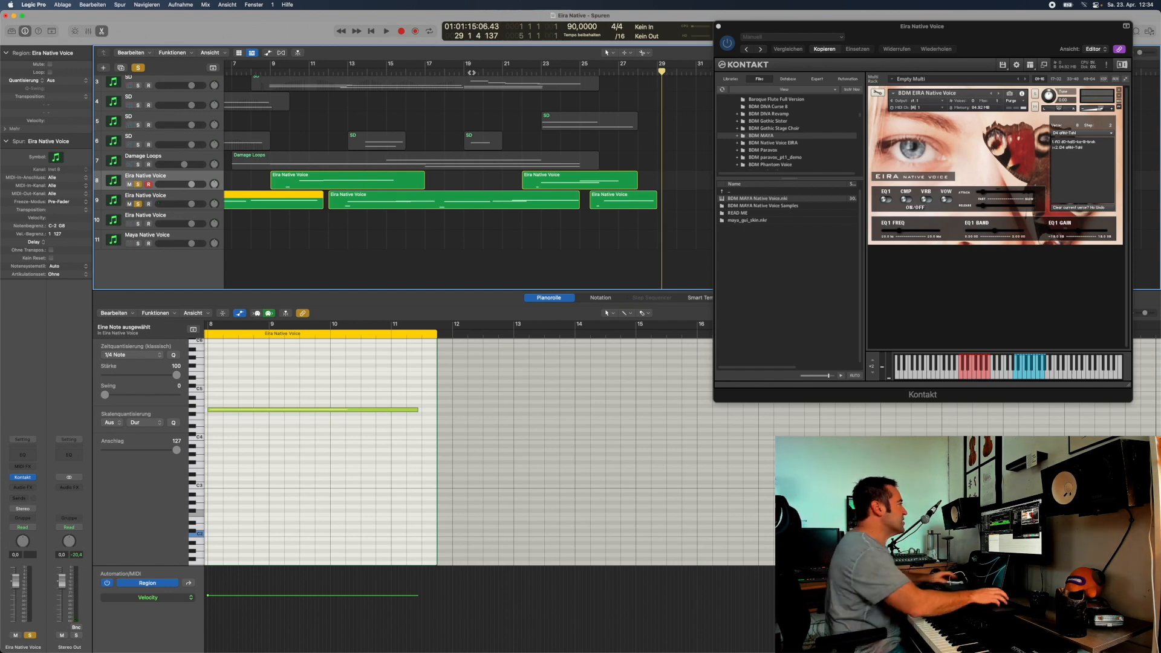
# - Remove the solo and play the full arrangement from the beginning, stopping at about bar 29
pyautogui.click(141, 68)
pyautogui.press('space')
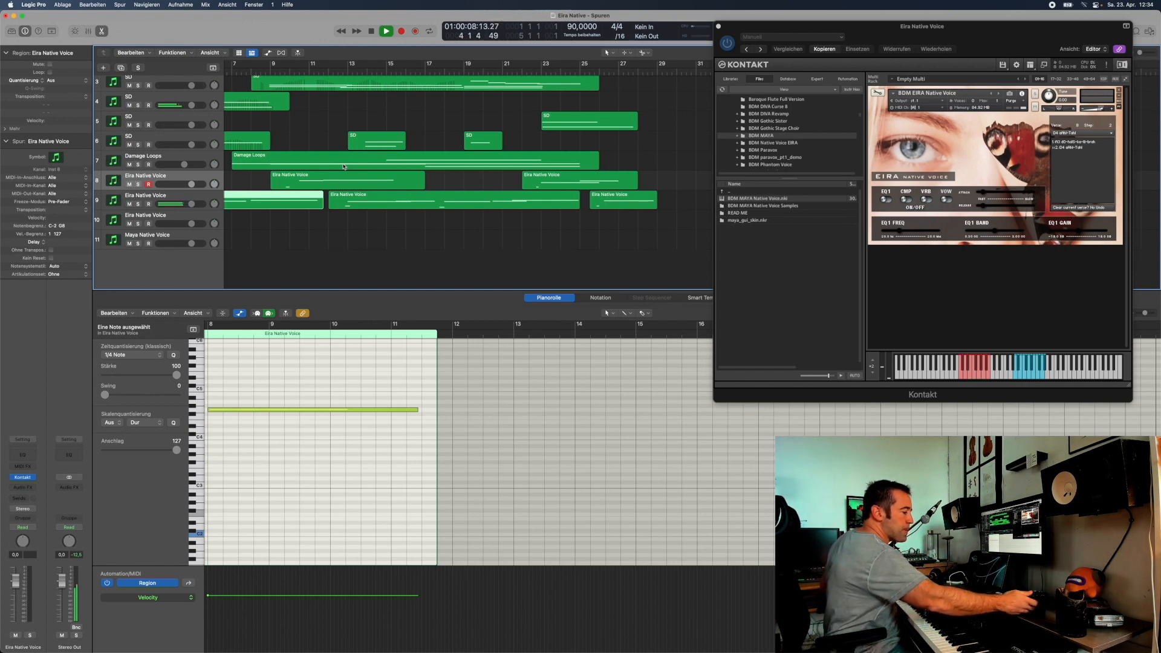
pyautogui.hscroll(-4, 347, 166)
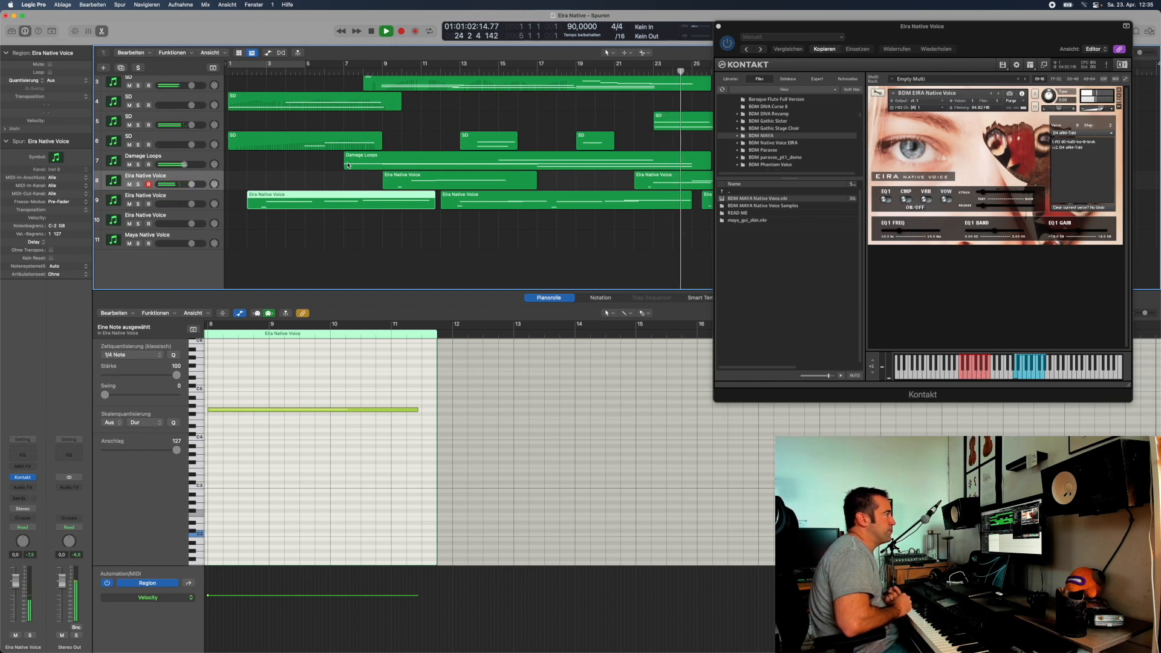
pyautogui.hscroll(10, 492, 233)
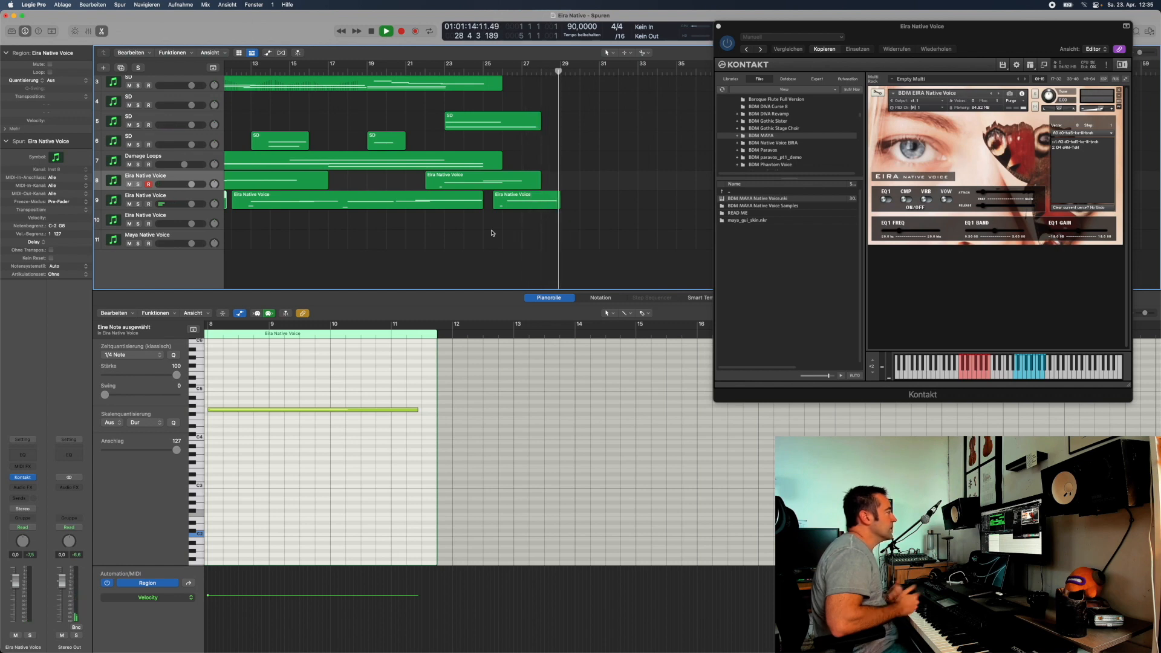
pyautogui.press('space')
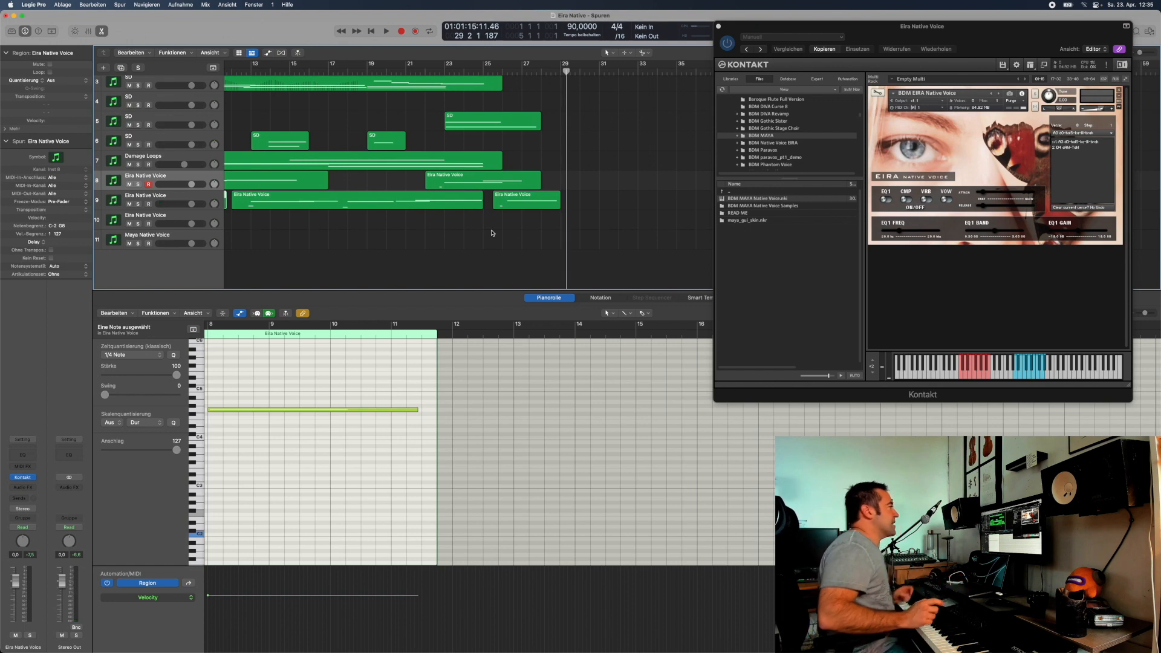